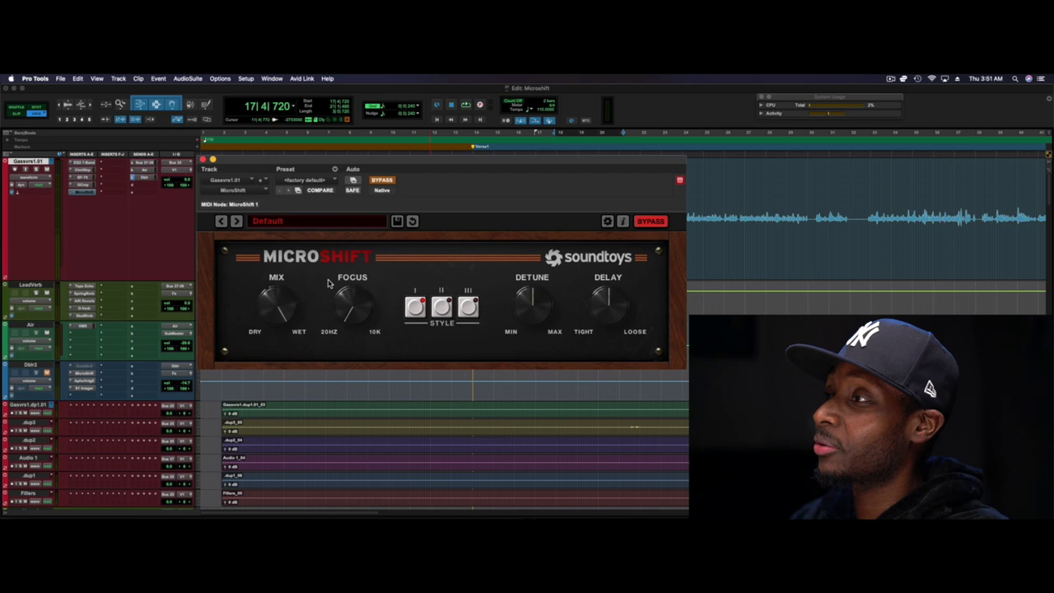
# Un-bypass MicroShift on the Gassvrs1.01 vocal, comparing playback before and after
pyautogui.press('space')
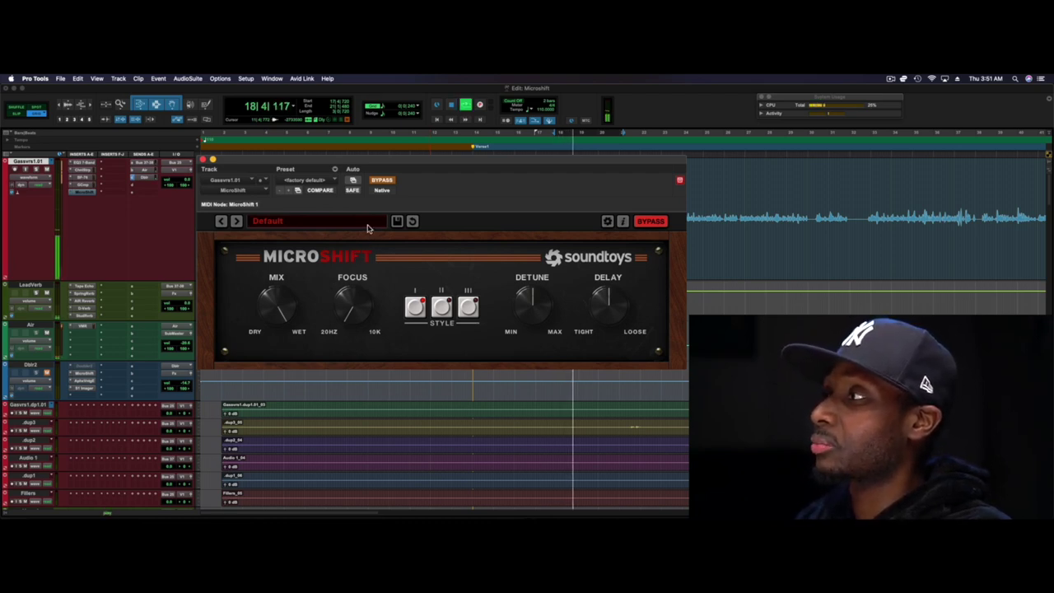
pyautogui.press('space')
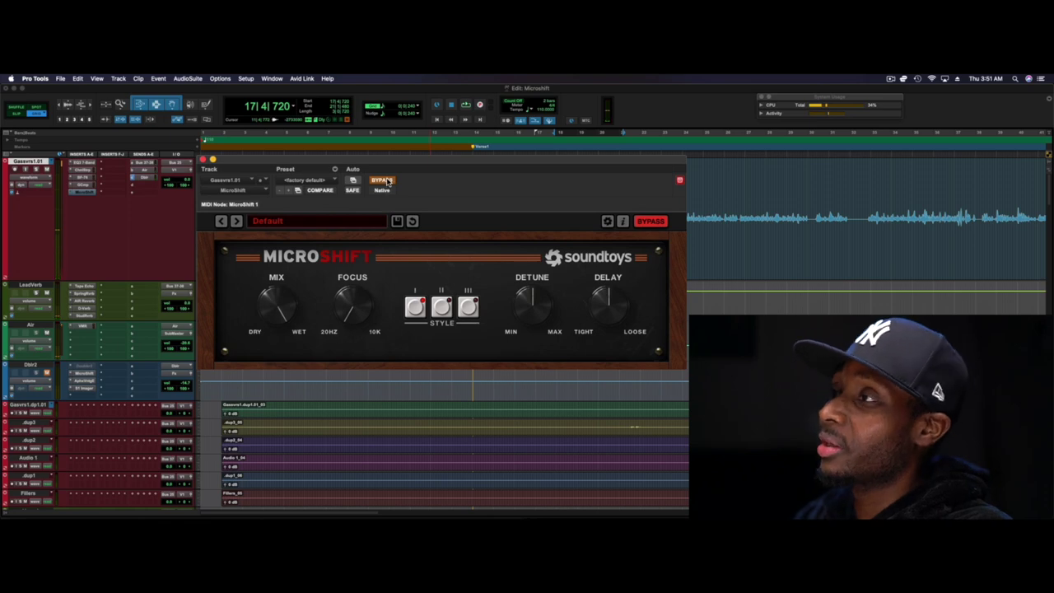
pyautogui.click(386, 180)
pyautogui.press('space')
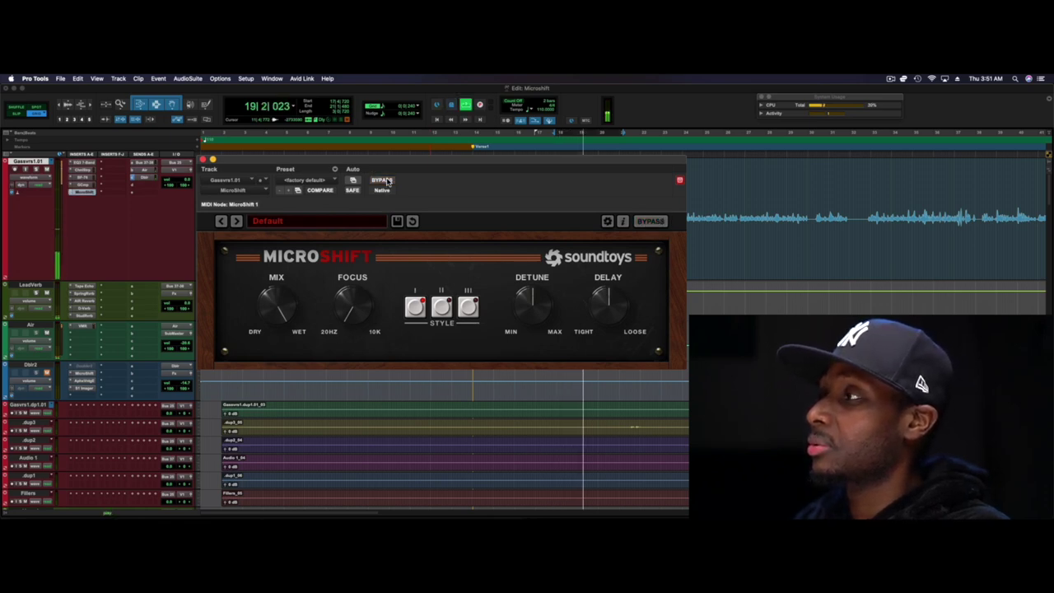
# Play the vocal with MicroShift styles I, II and III in turn, finishing on style III
pyautogui.press('space')
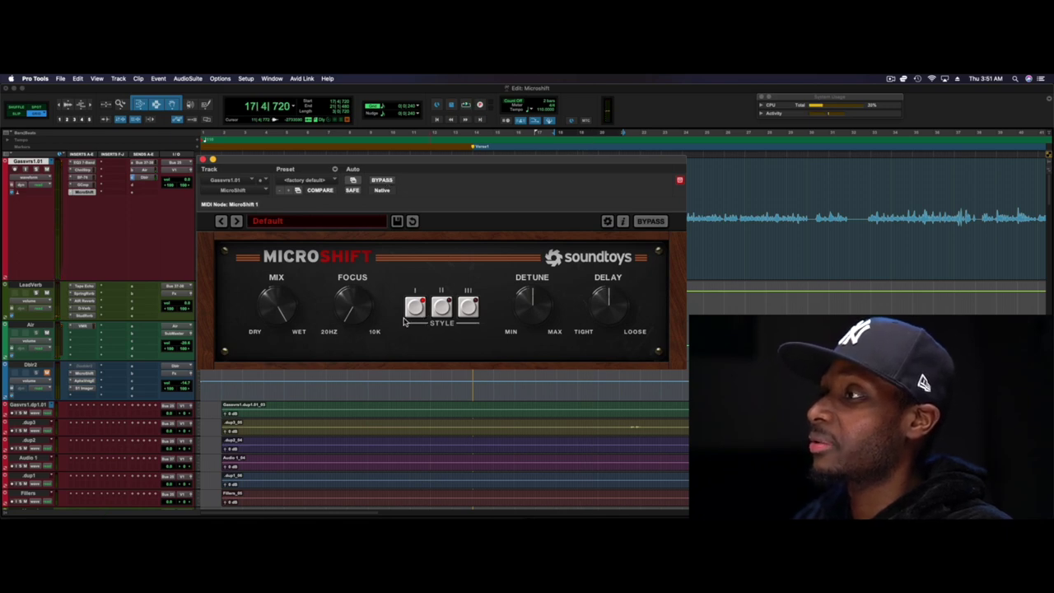
pyautogui.press('space')
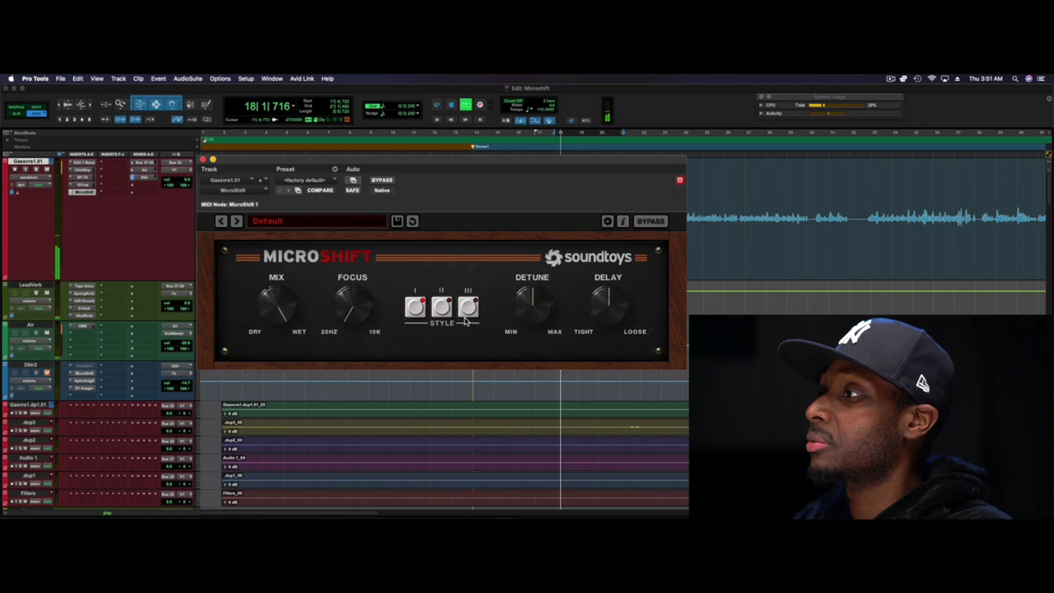
pyautogui.press('space')
pyautogui.click(444, 310)
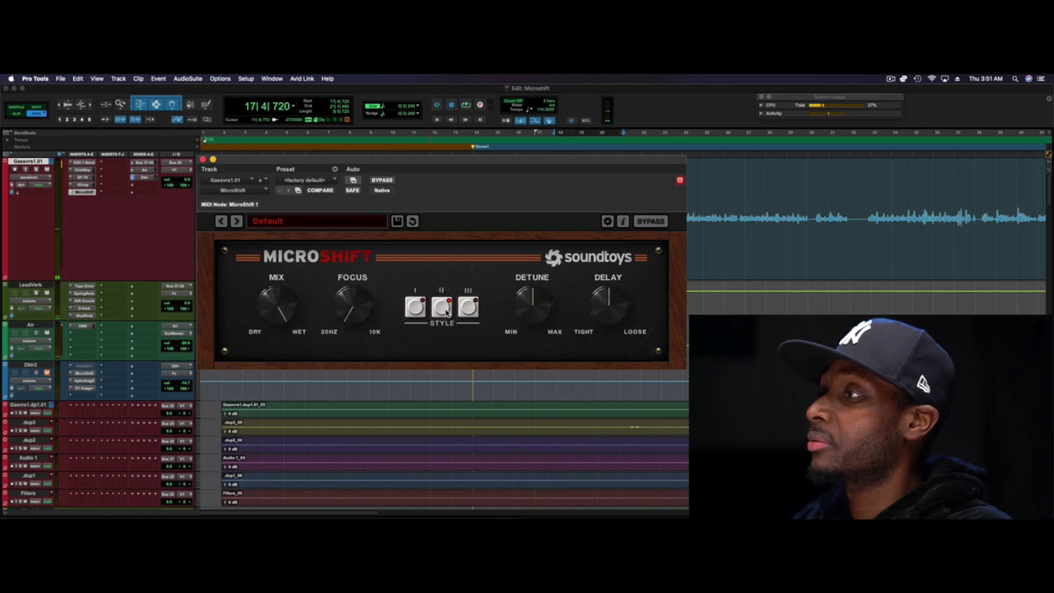
pyautogui.press('space')
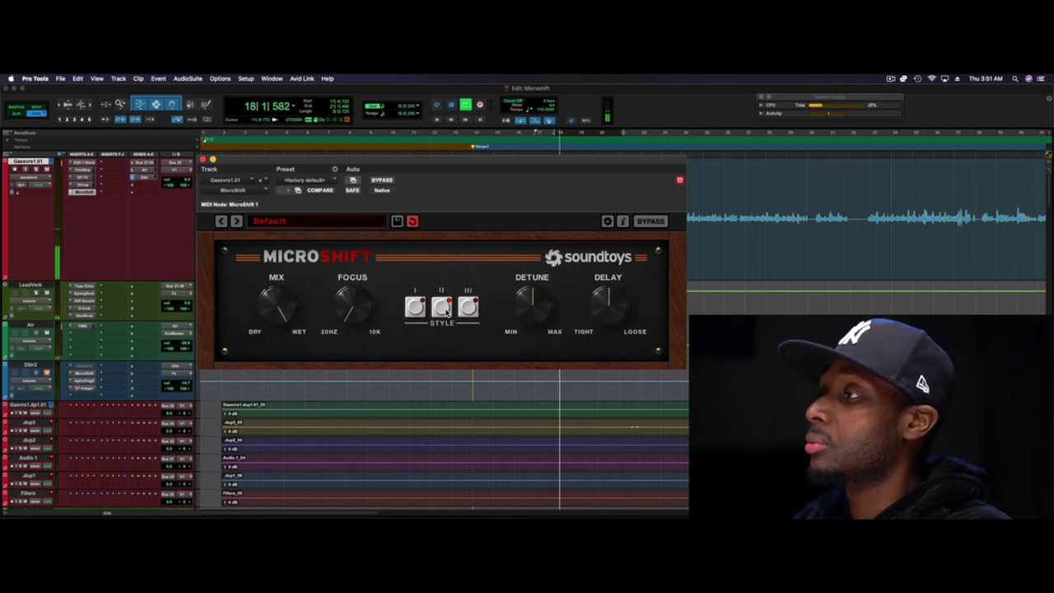
pyautogui.press('space')
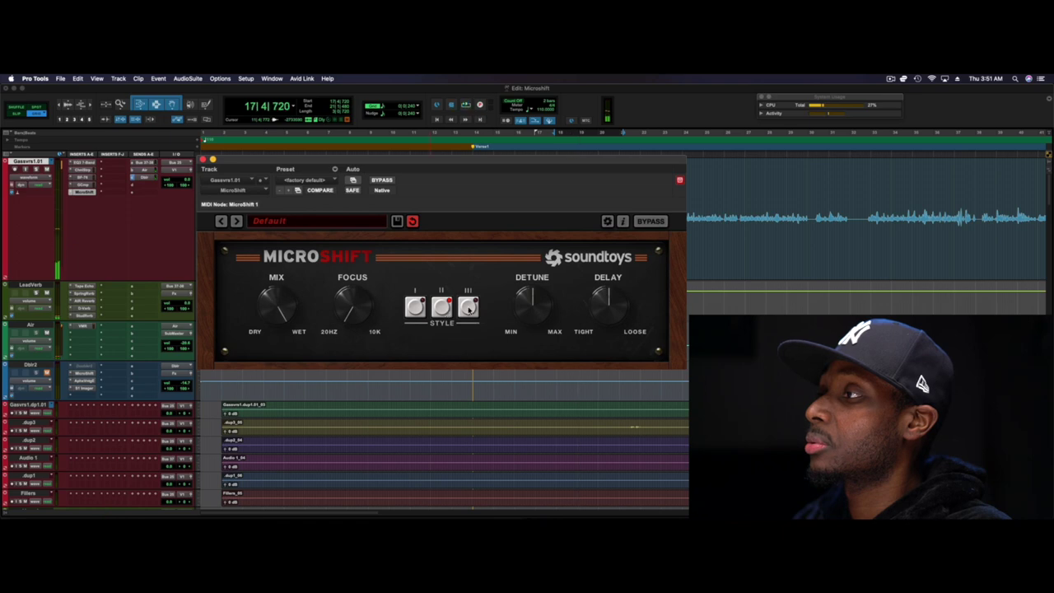
pyautogui.click(469, 308)
pyautogui.press('space')
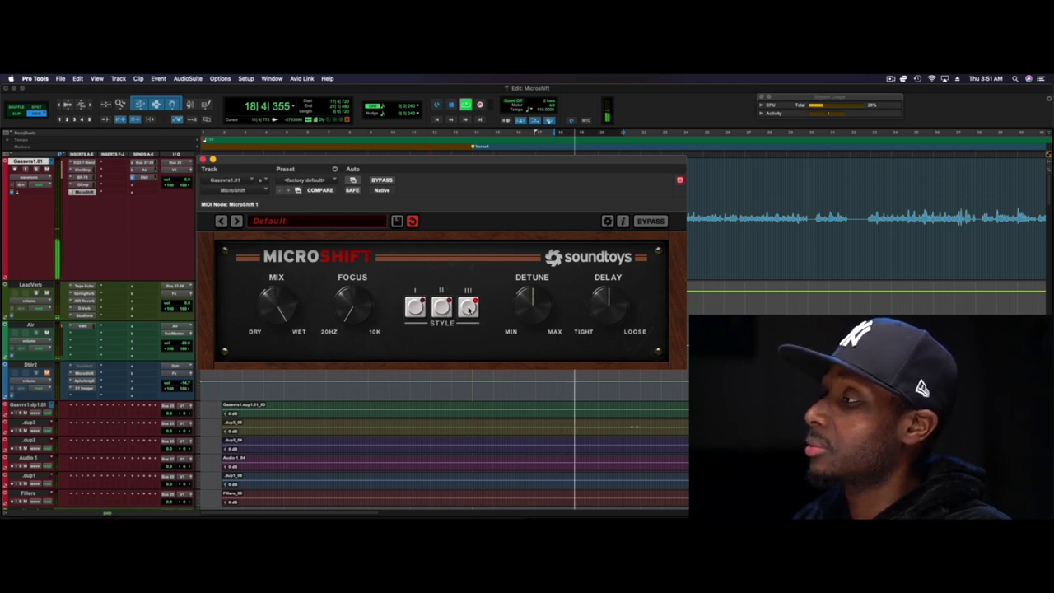
pyautogui.press('space')
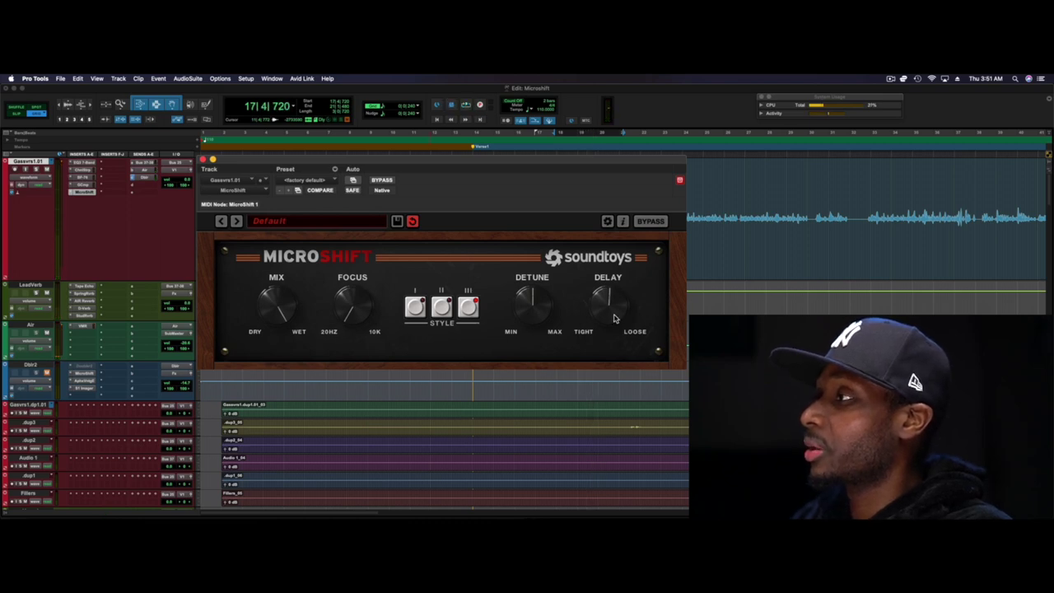
# Sweep the MicroShift delay toward loose, then bring it back toward the middle
pyautogui.moveTo(596, 327); pyautogui.dragTo(607, 247)
pyautogui.moveTo(608, 311); pyautogui.dragTo(607, 260)
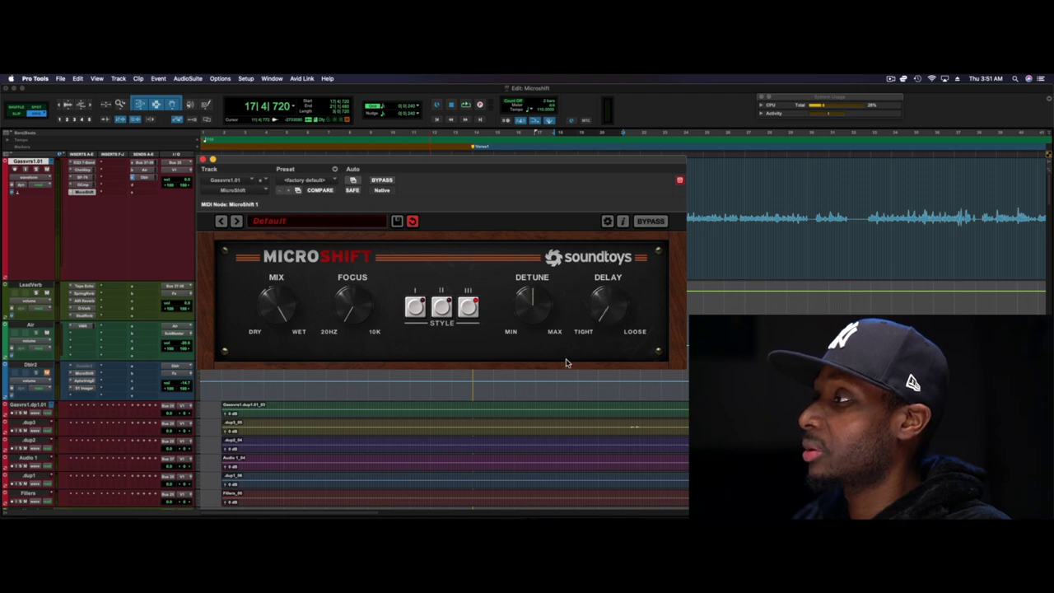
pyautogui.moveTo(599, 325); pyautogui.dragTo(592, 310)
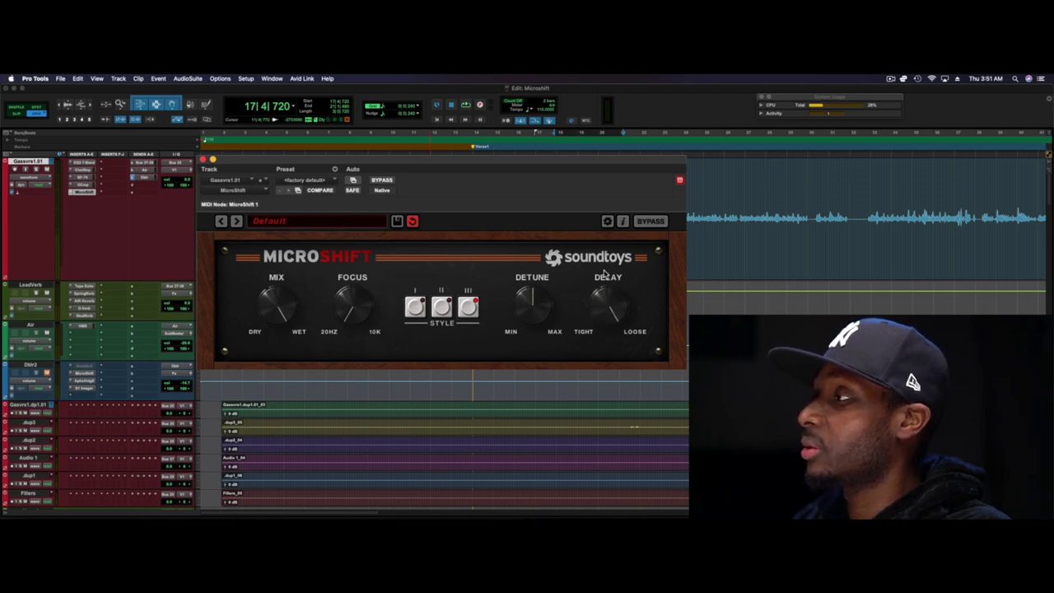
pyautogui.moveTo(605, 272); pyautogui.dragTo(599, 320)
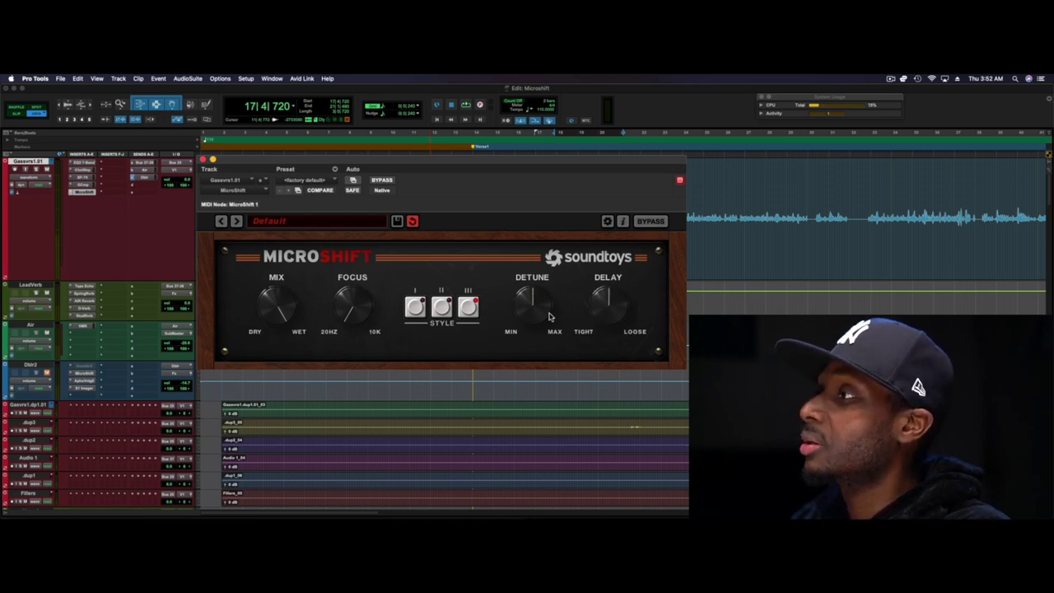
# Sweep the detune between maximum and minimum, settling it just below centre
pyautogui.moveTo(533, 312); pyautogui.dragTo(488, 344)
pyautogui.moveTo(513, 278); pyautogui.dragTo(500, 302)
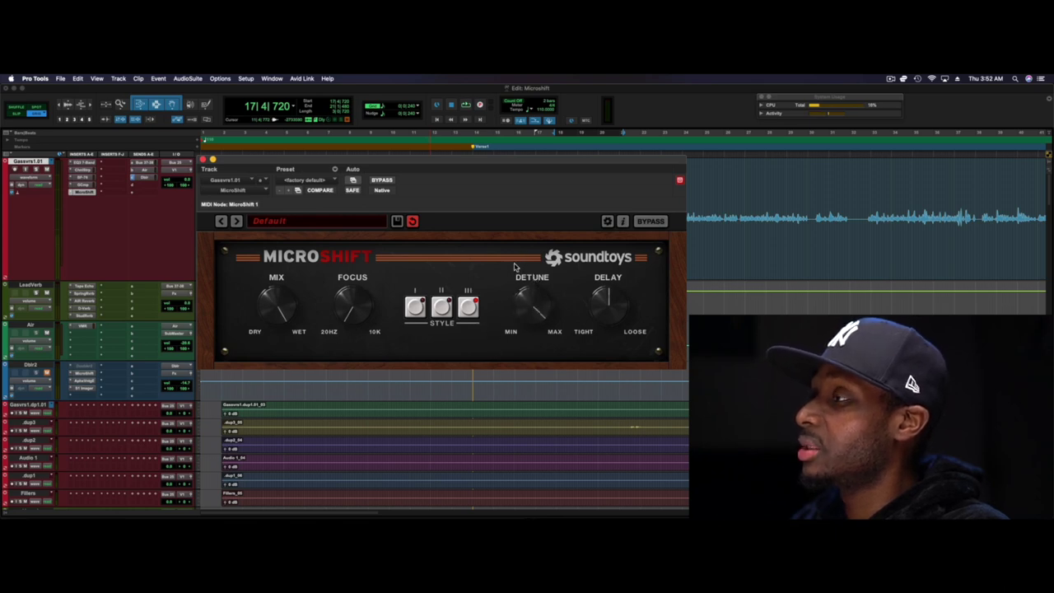
pyautogui.moveTo(515, 266)
pyautogui.mouseDown()
pyautogui.moveTo(480, 354)
pyautogui.moveTo(517, 287)
pyautogui.mouseUp()
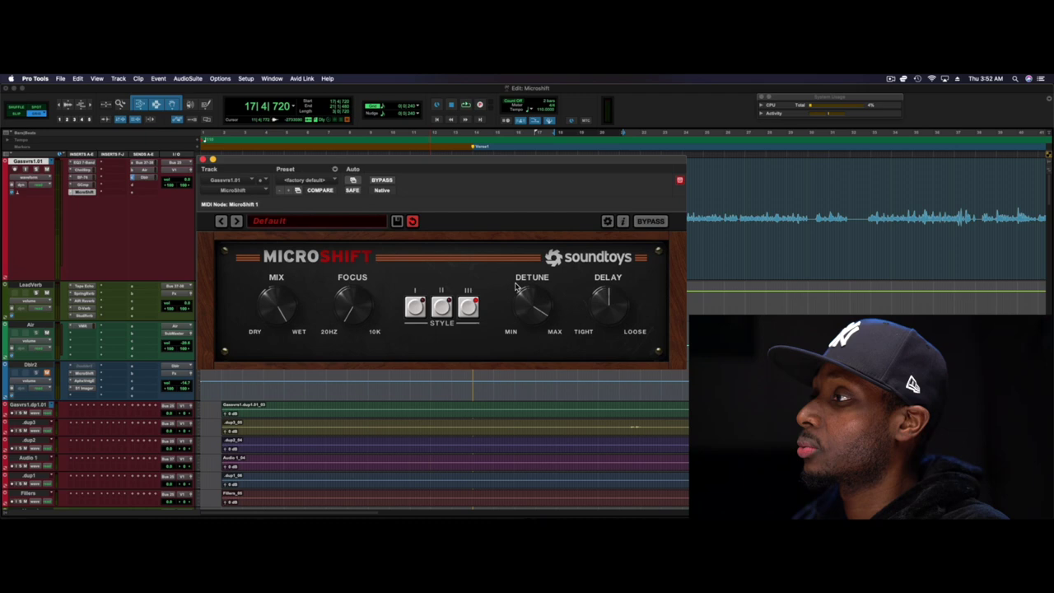
pyautogui.moveTo(481, 366); pyautogui.dragTo(509, 336)
pyautogui.moveTo(529, 295)
pyautogui.mouseDown()
pyautogui.moveTo(547, 263)
pyautogui.moveTo(527, 305)
pyautogui.mouseUp()
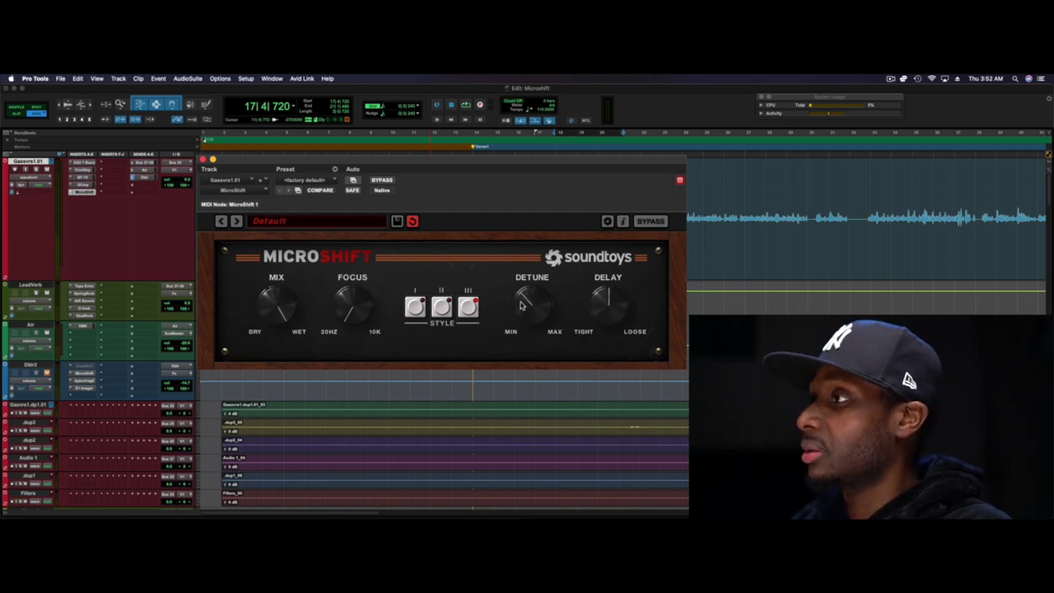
# Centre the MicroShift detune, then sweep the focus down toward 20 Hz and back up during playback
pyautogui.moveTo(515, 327); pyautogui.dragTo(522, 304)
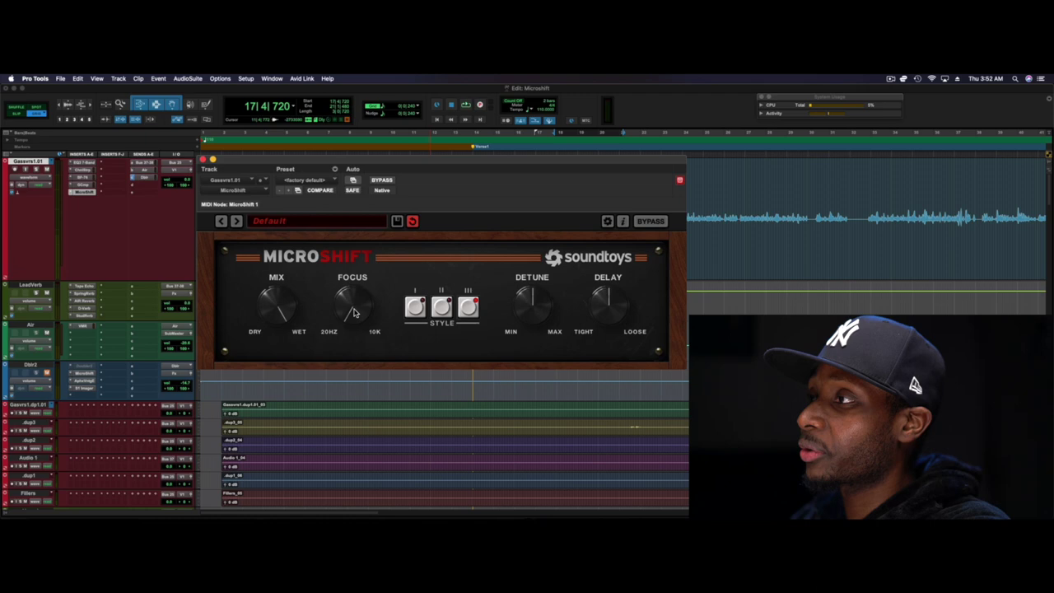
pyautogui.moveTo(354, 312); pyautogui.dragTo(356, 267)
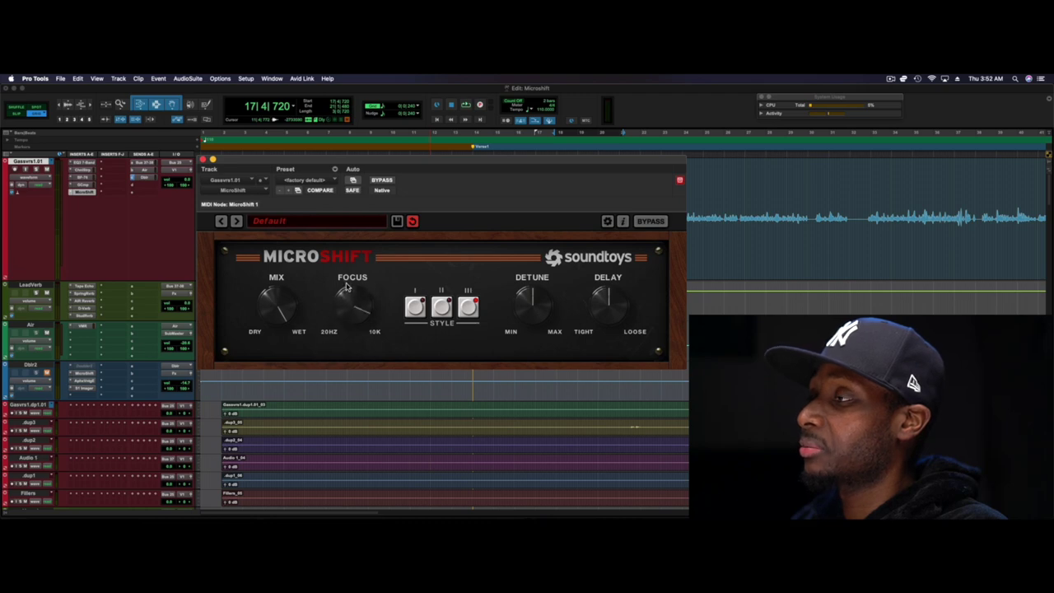
pyautogui.moveTo(346, 286); pyautogui.dragTo(321, 347)
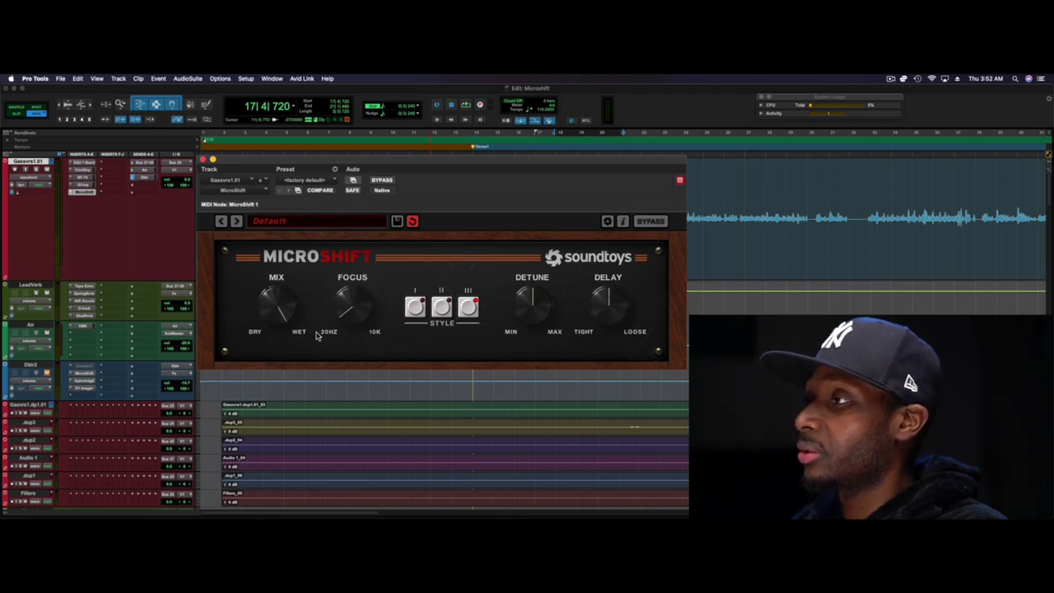
pyautogui.press('space')
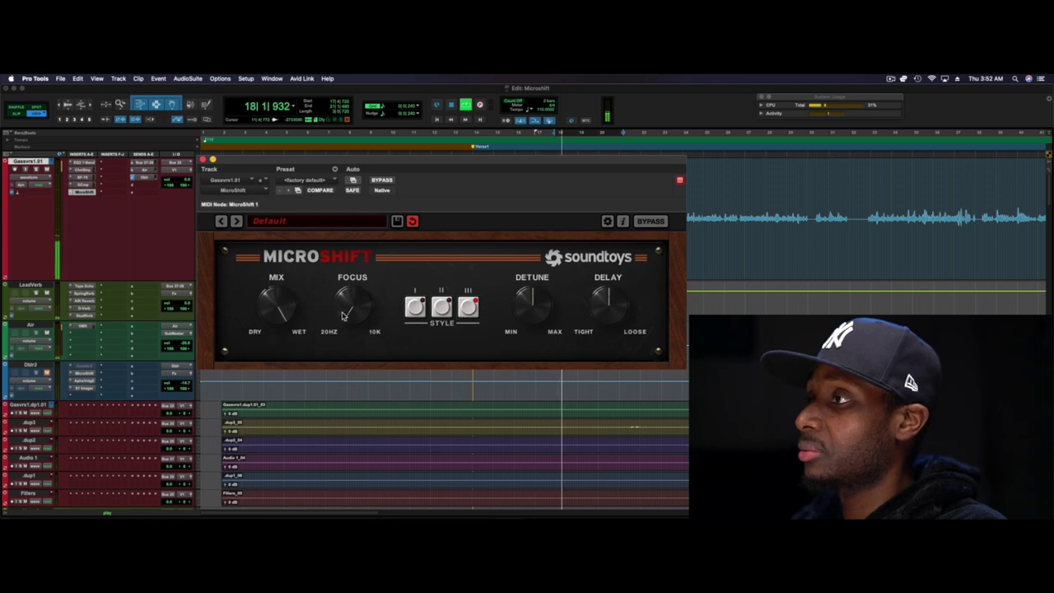
pyautogui.moveTo(343, 315)
pyautogui.mouseDown()
pyautogui.moveTo(329, 348)
pyautogui.moveTo(360, 270)
pyautogui.moveTo(322, 343)
pyautogui.moveTo(334, 309)
pyautogui.mouseUp()
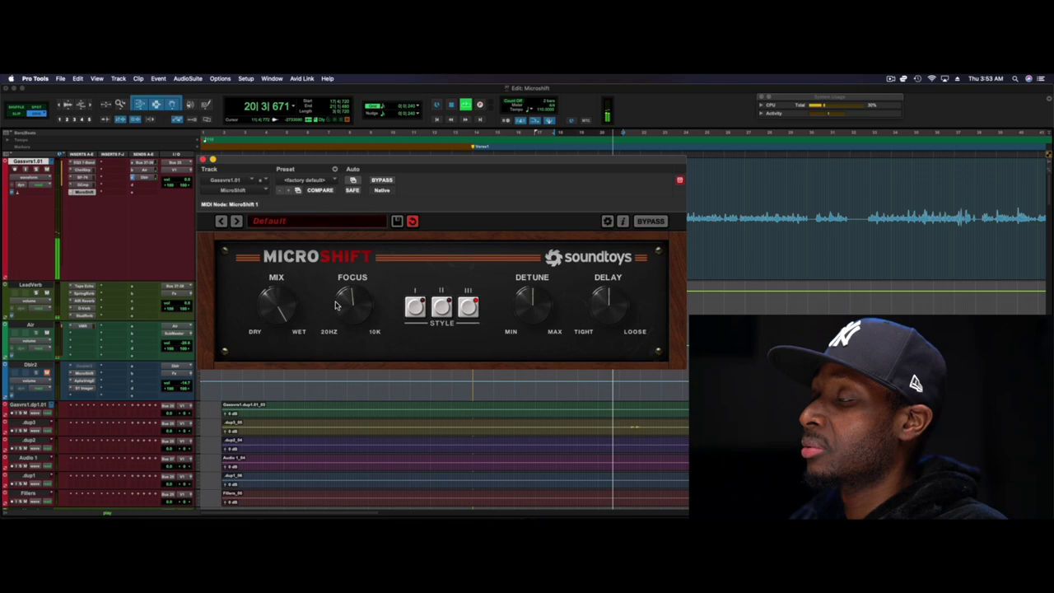
pyautogui.press('space')
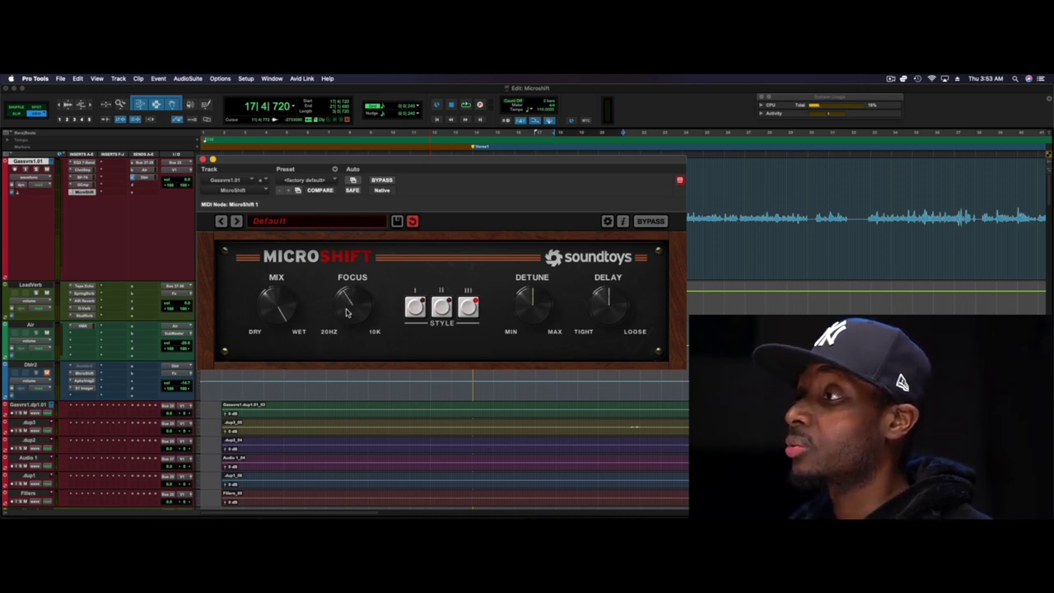
# Audition MicroShift focus at about 419 Hz, 10000 Hz and 461 Hz, ending at 160.2 Hz
pyautogui.moveTo(346, 313)
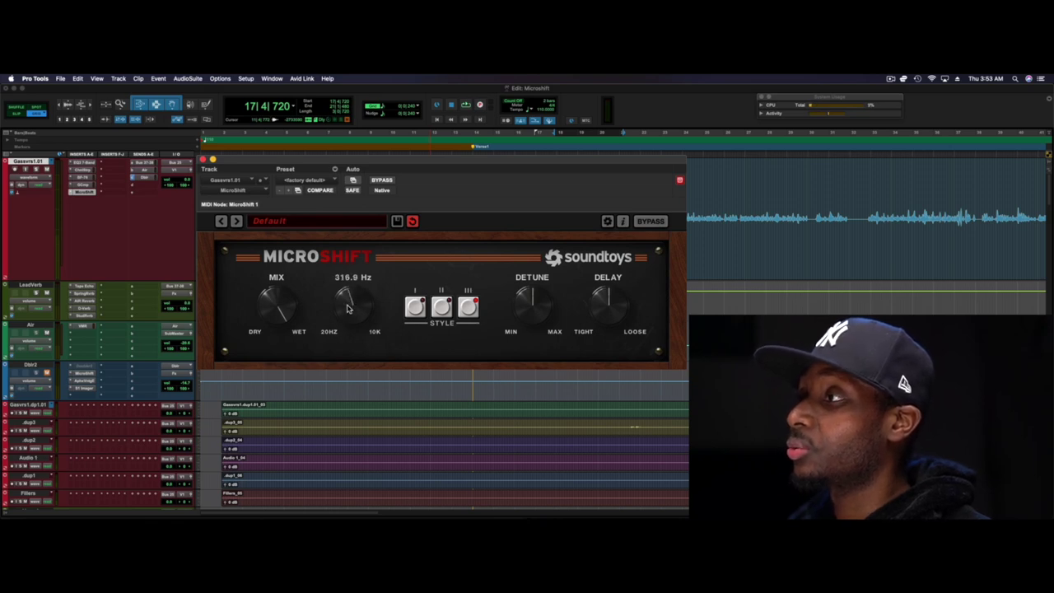
pyautogui.moveTo(354, 295); pyautogui.dragTo(325, 351)
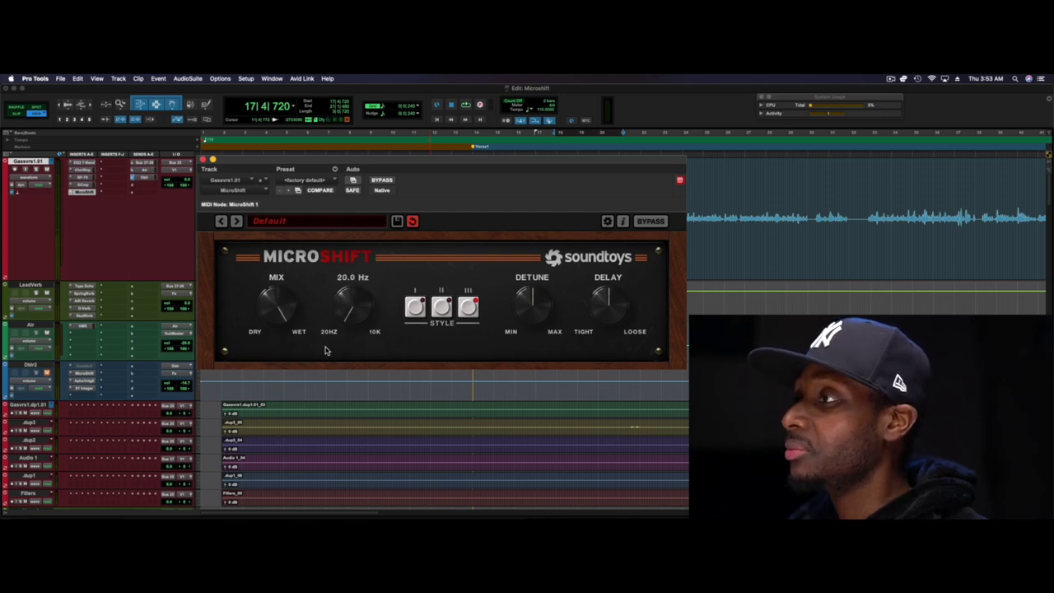
pyautogui.press('space')
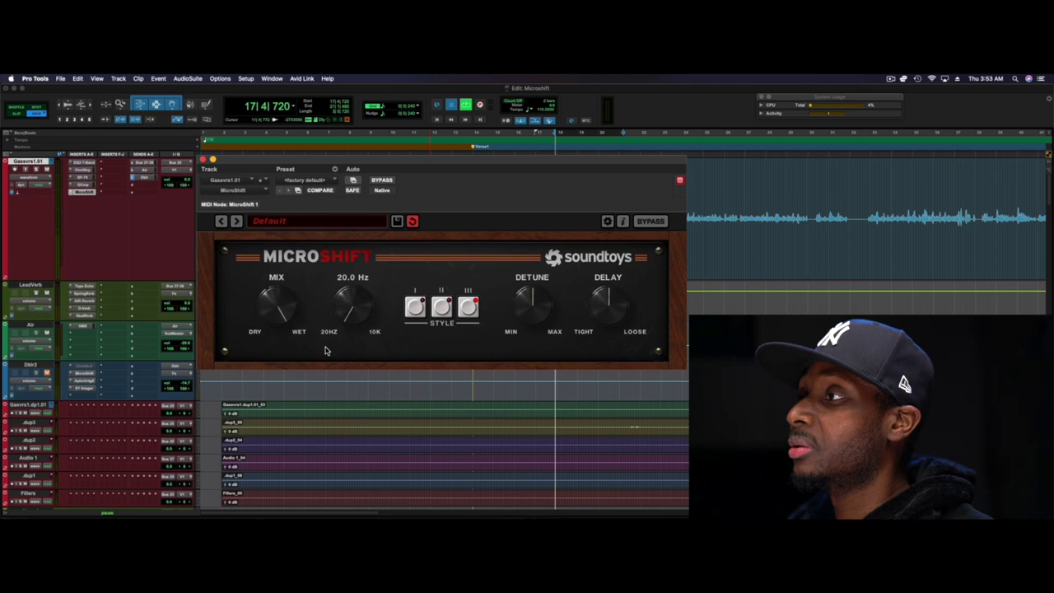
pyautogui.press('space')
pyautogui.moveTo(352, 307); pyautogui.dragTo(393, 206)
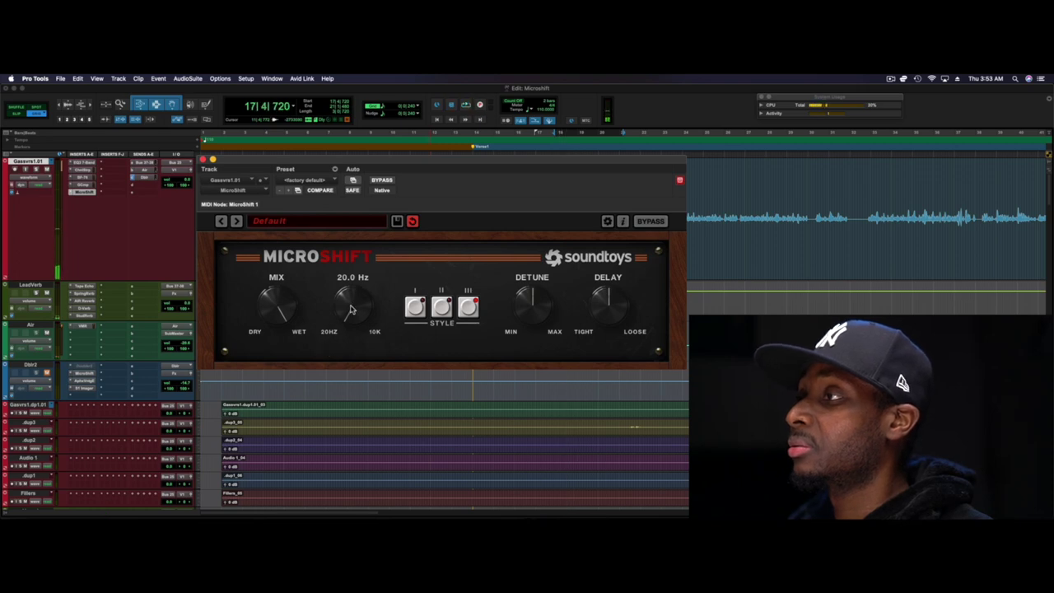
pyautogui.press('space')
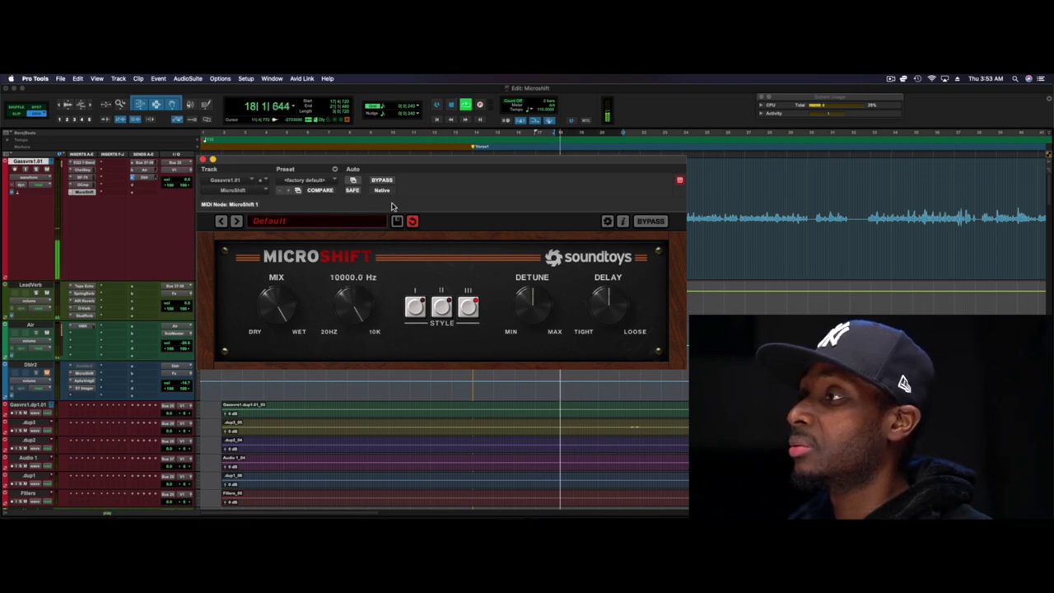
pyautogui.press('space')
pyautogui.moveTo(355, 303); pyautogui.dragTo(336, 345)
pyautogui.press('space')
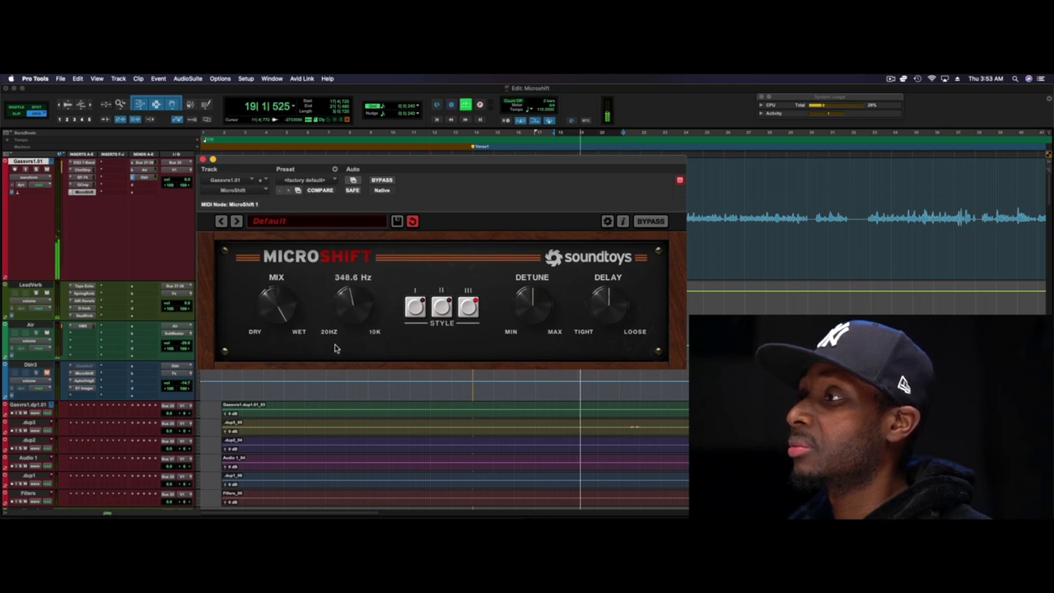
pyautogui.press('space')
pyautogui.moveTo(346, 318); pyautogui.dragTo(290, 320)
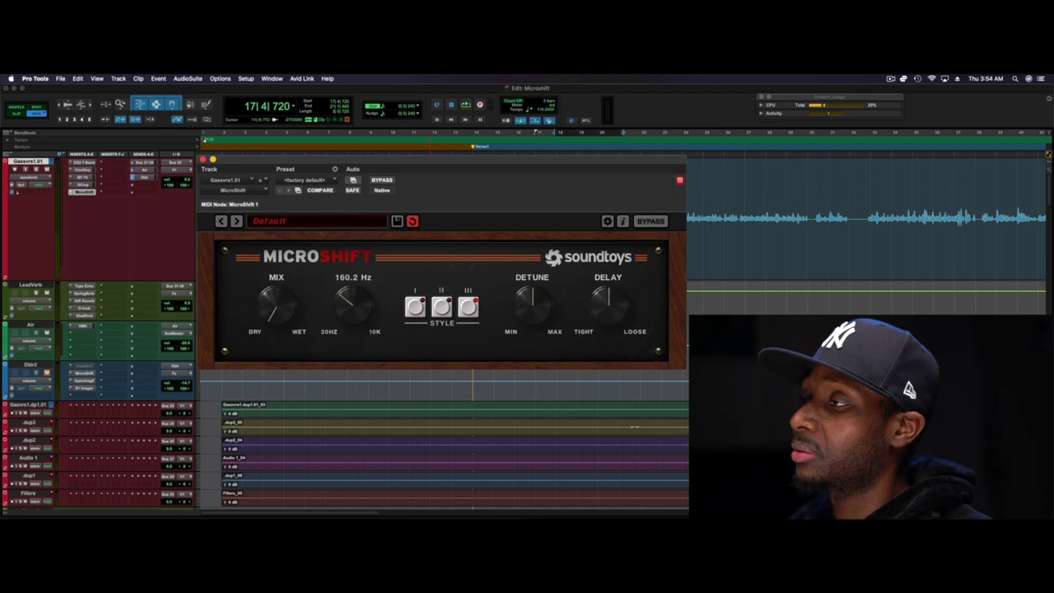
# Nudge the MicroShift mix knob toward wet and play the vocal back to hear it
pyautogui.press('space')
pyautogui.press('space')
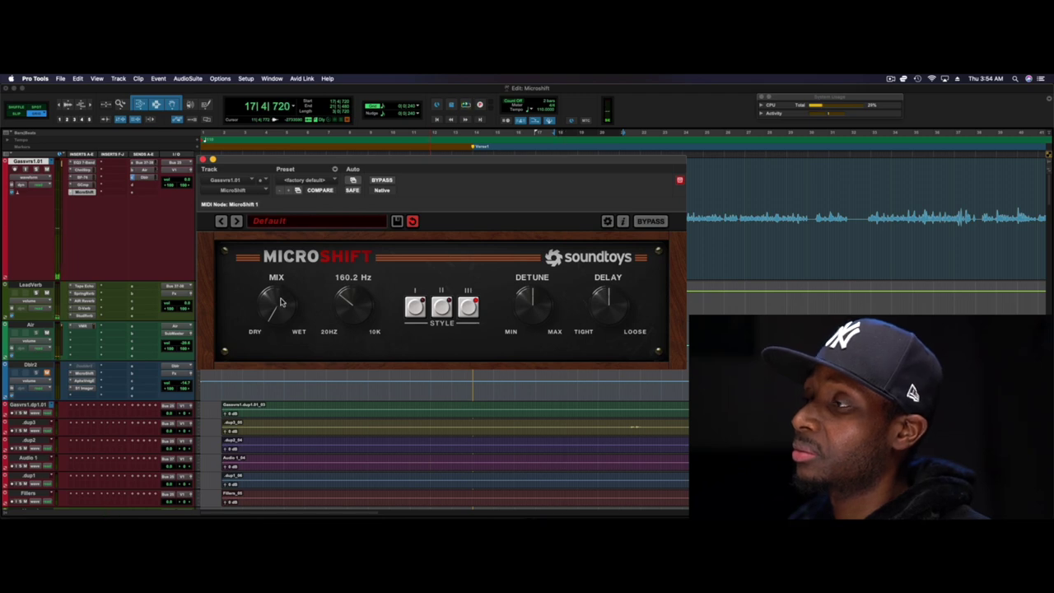
pyautogui.moveTo(280, 303); pyautogui.dragTo(281, 288)
pyautogui.press('space')
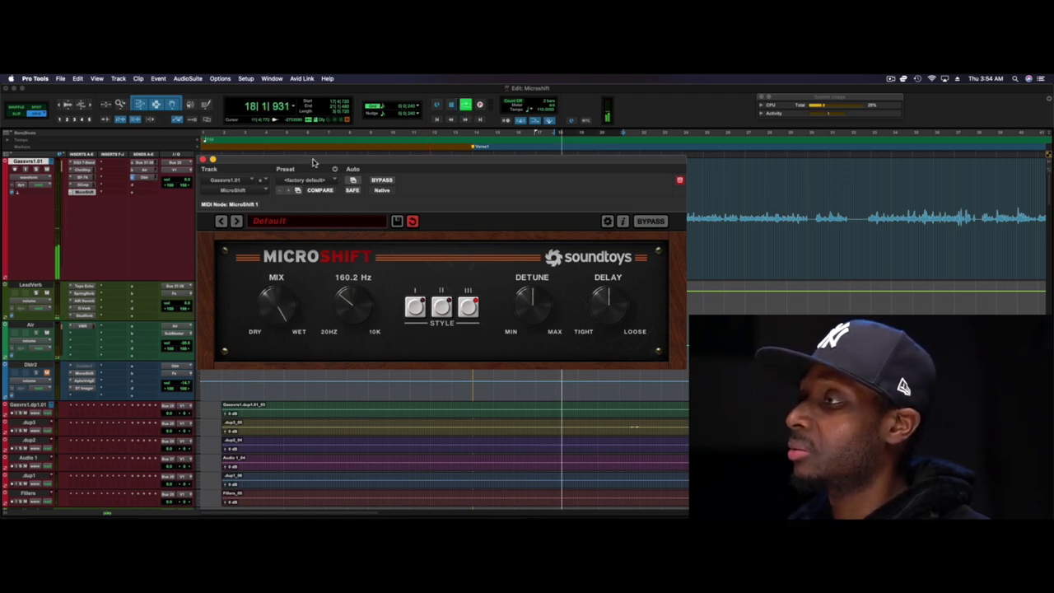
pyautogui.press('space')
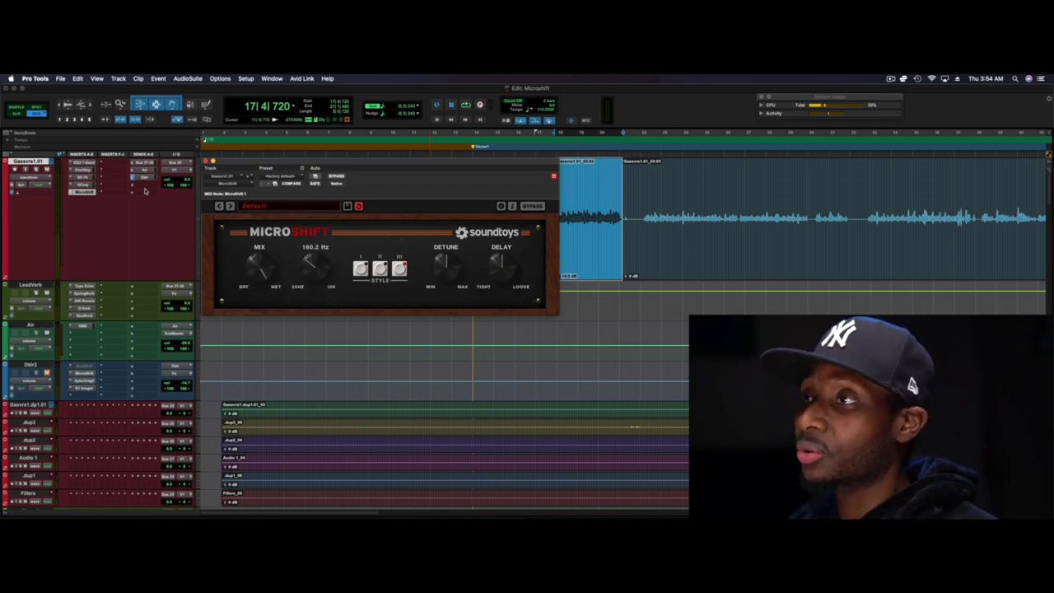
# Bypass MicroShift on the lead vocal, then switch the Dblr2 Doubler on and back off
pyautogui.keyDown('super'); pyautogui.click(85, 194); pyautogui.keyUp('super')
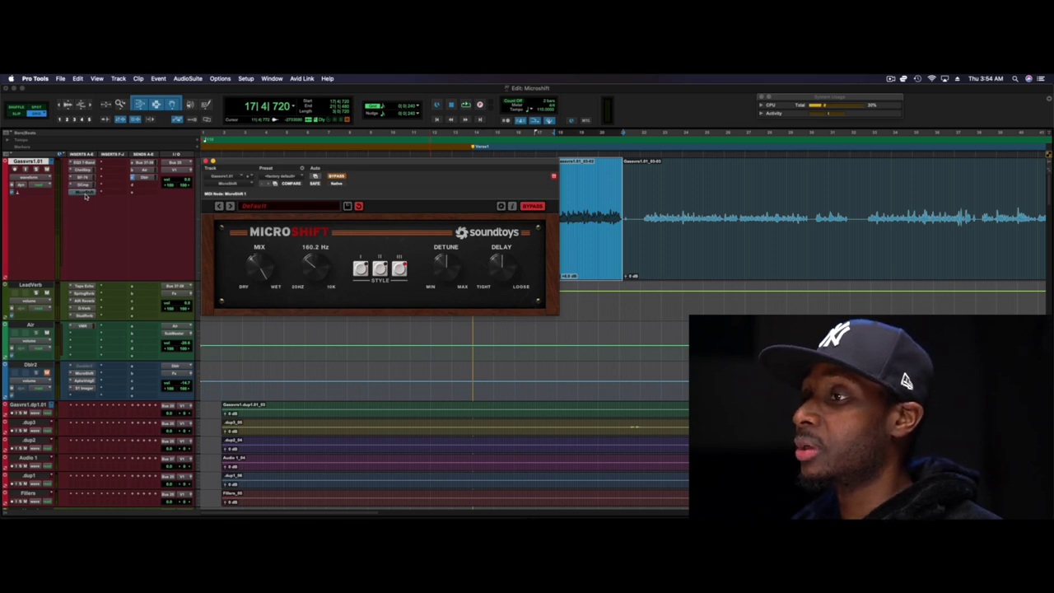
pyautogui.click(86, 368)
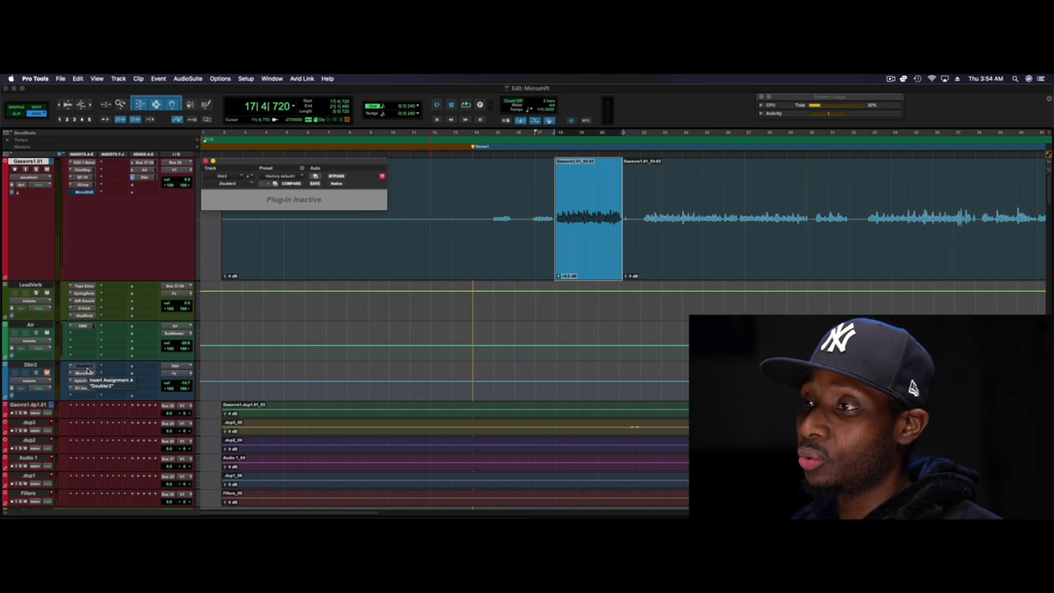
pyautogui.keyDown('ctrl'); pyautogui.keyDown('super'); pyautogui.click(87, 371); pyautogui.keyUp('super'); pyautogui.keyUp('ctrl')
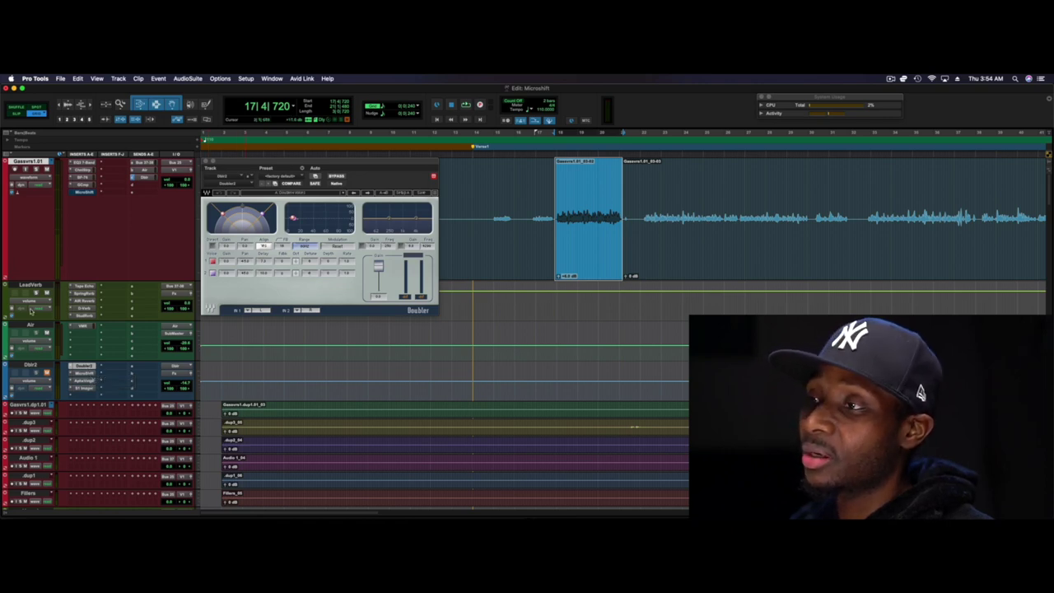
pyautogui.keyDown('ctrl'); pyautogui.keyDown('super'); pyautogui.click(84, 366); pyautogui.keyUp('super'); pyautogui.keyUp('ctrl')
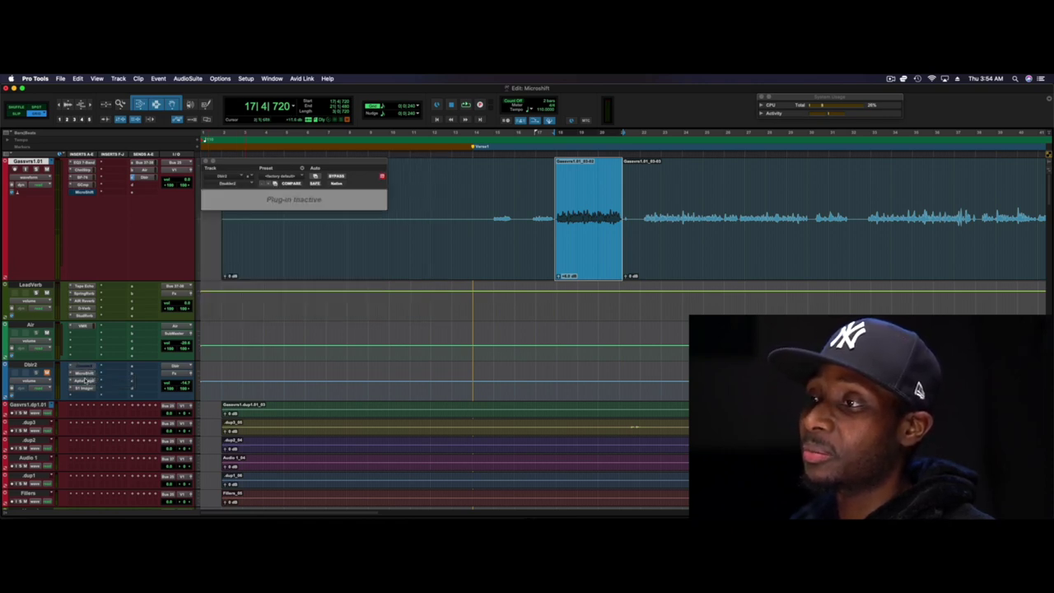
# Open the Dblr2 MicroShift, raise the Dblr2 volume fader, and play the section twice
pyautogui.click(84, 373)
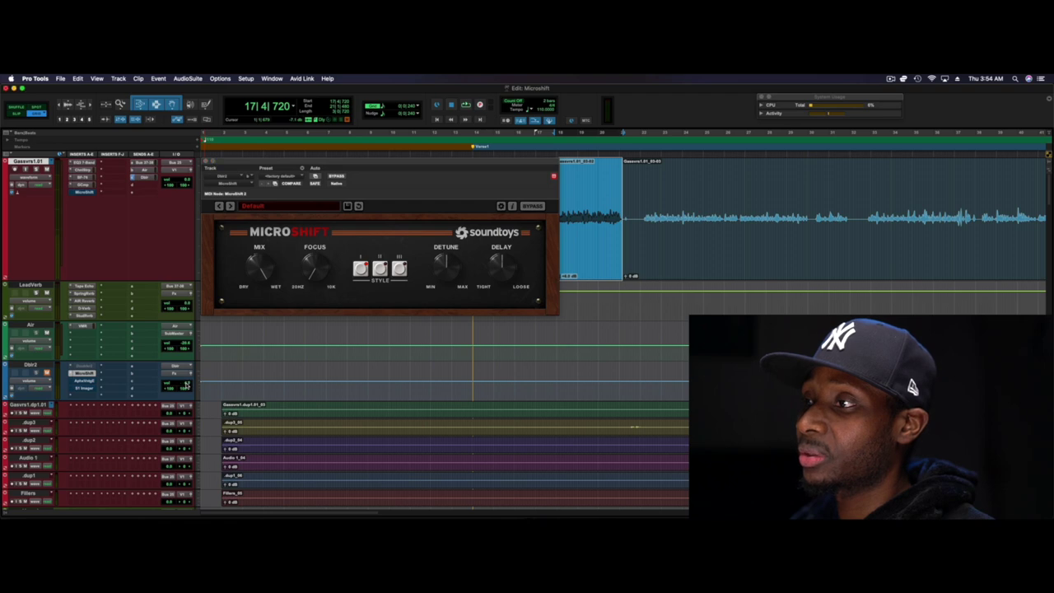
pyautogui.keyDown('alt'); pyautogui.click(187, 384); pyautogui.keyUp('alt')
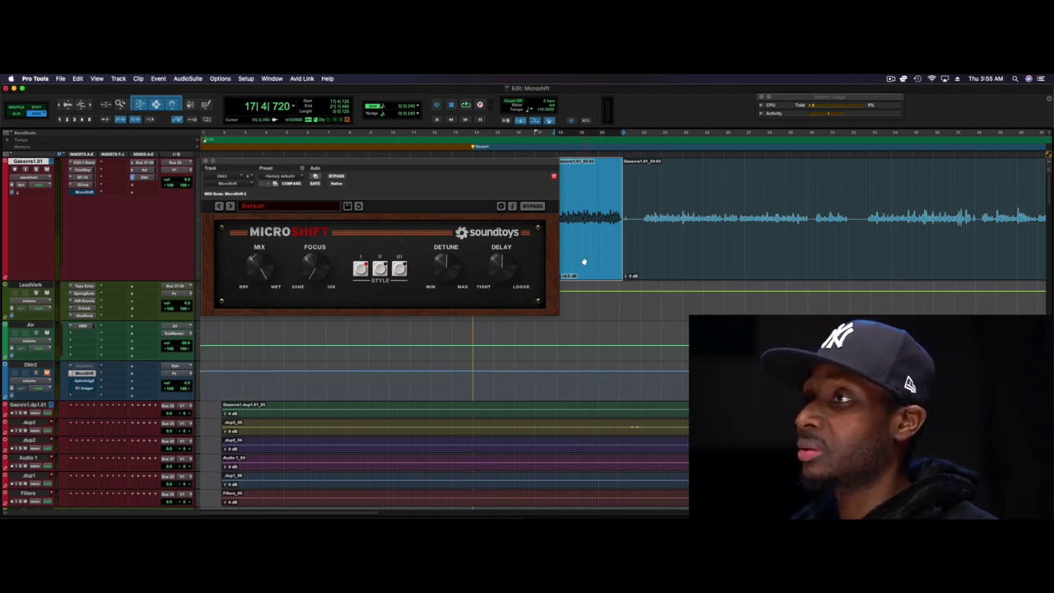
pyautogui.press('space')
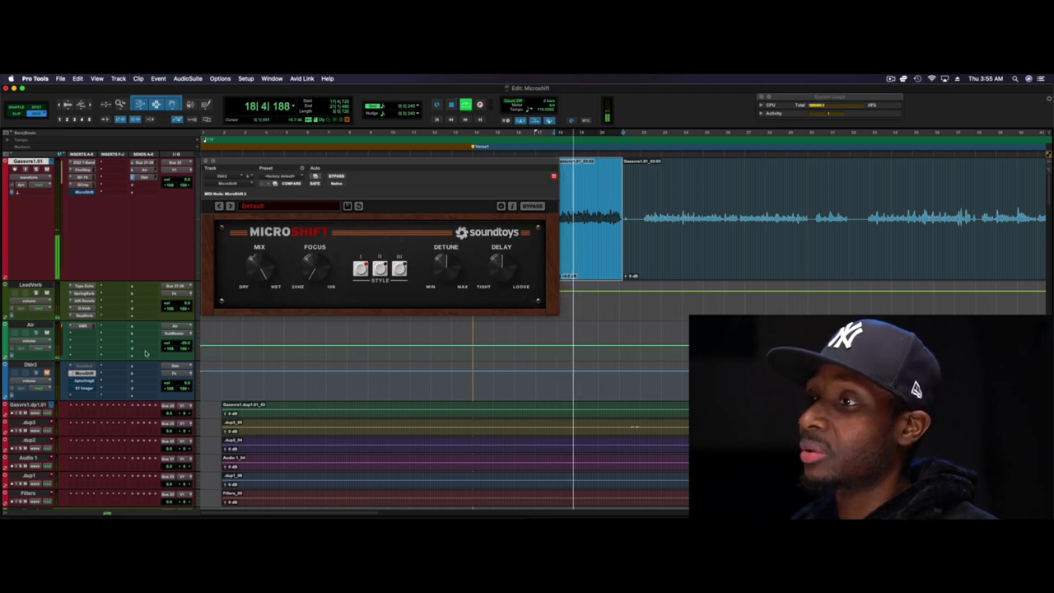
pyautogui.press('space')
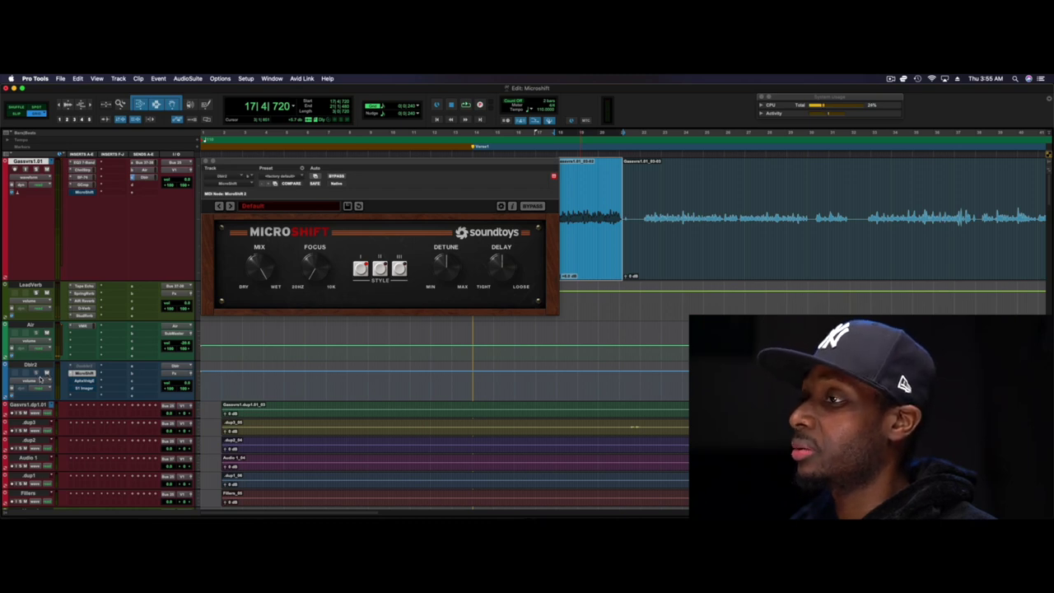
pyautogui.press('space')
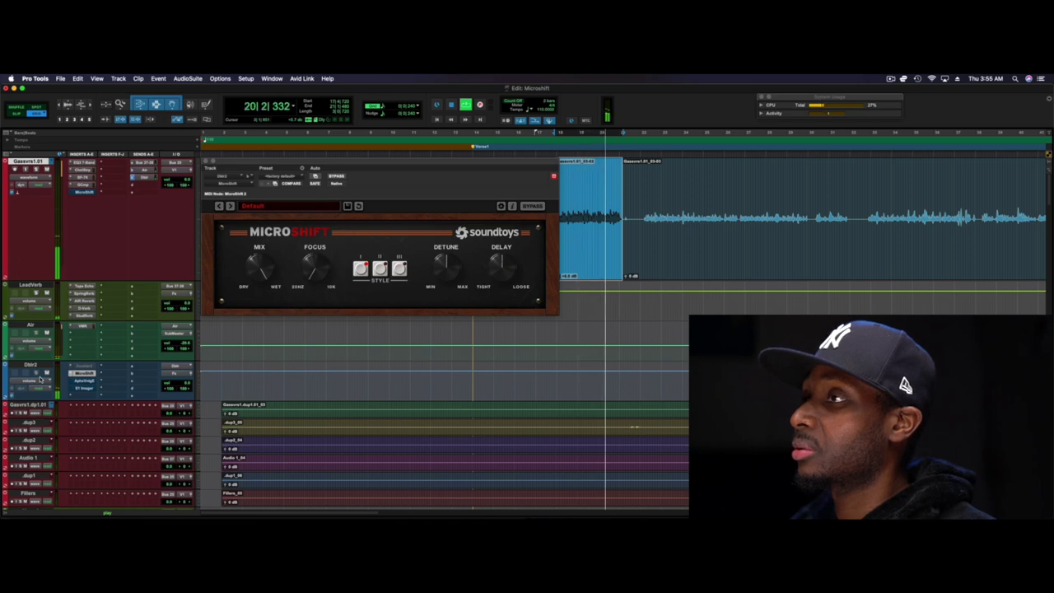
pyautogui.press('space')
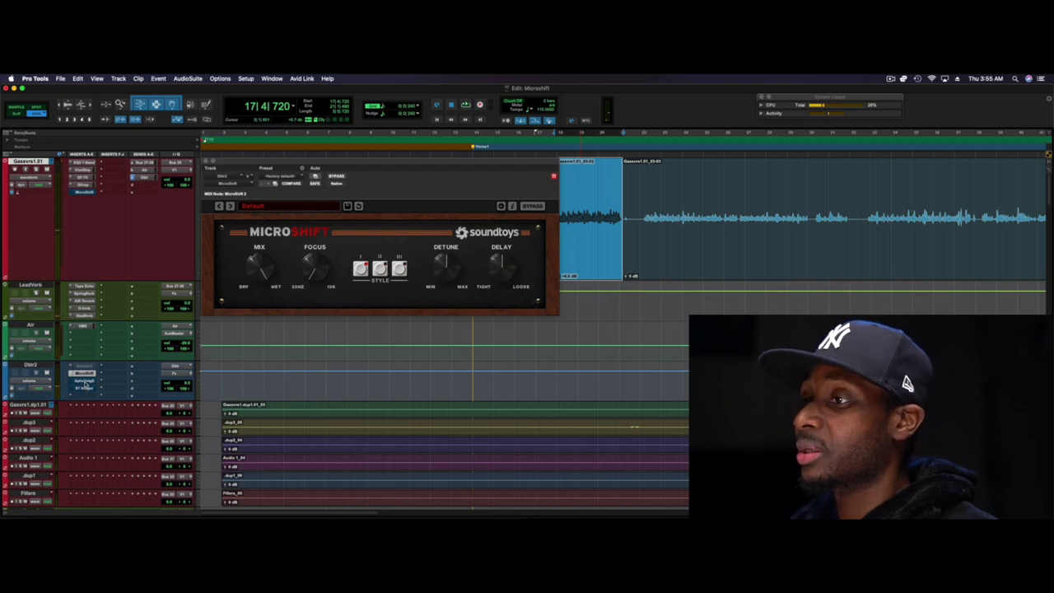
# Un-bypass the Aphex Vintage Aural Exciter on Dblr2 and play the vocal through it
pyautogui.click(85, 382)
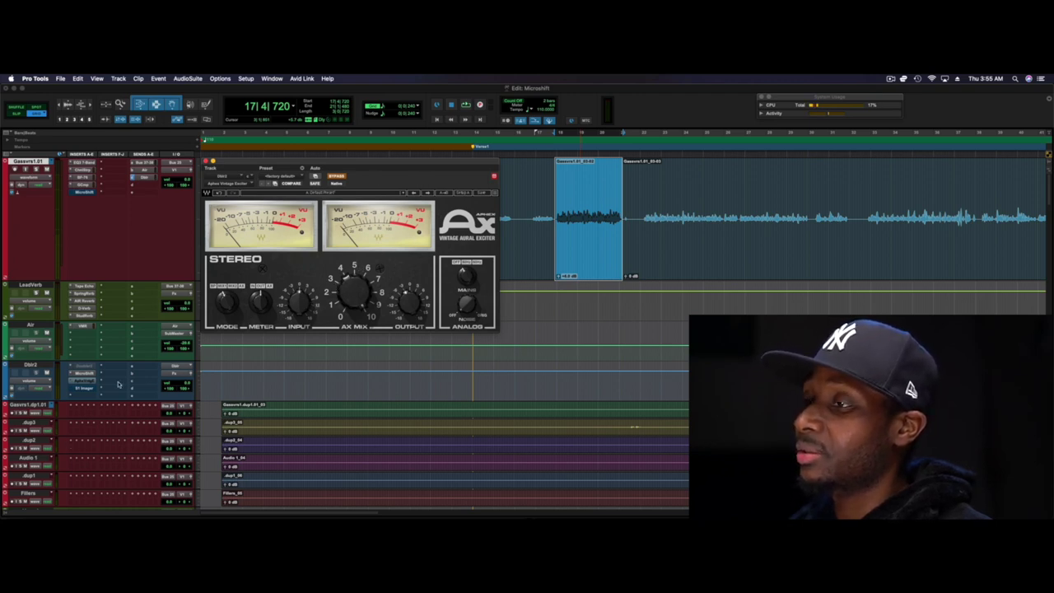
pyautogui.click(85, 375)
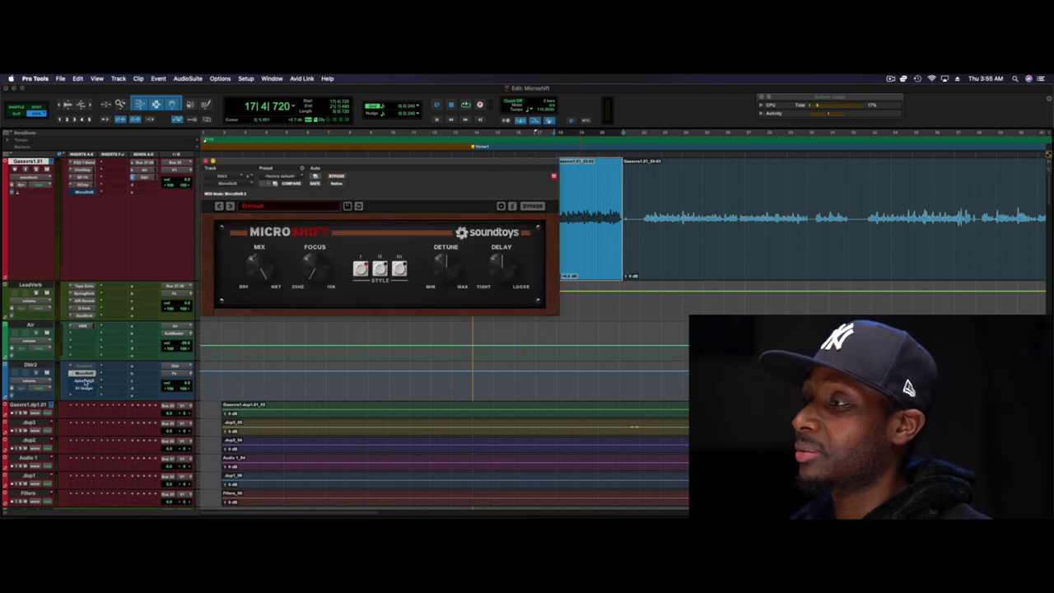
pyautogui.click(85, 381)
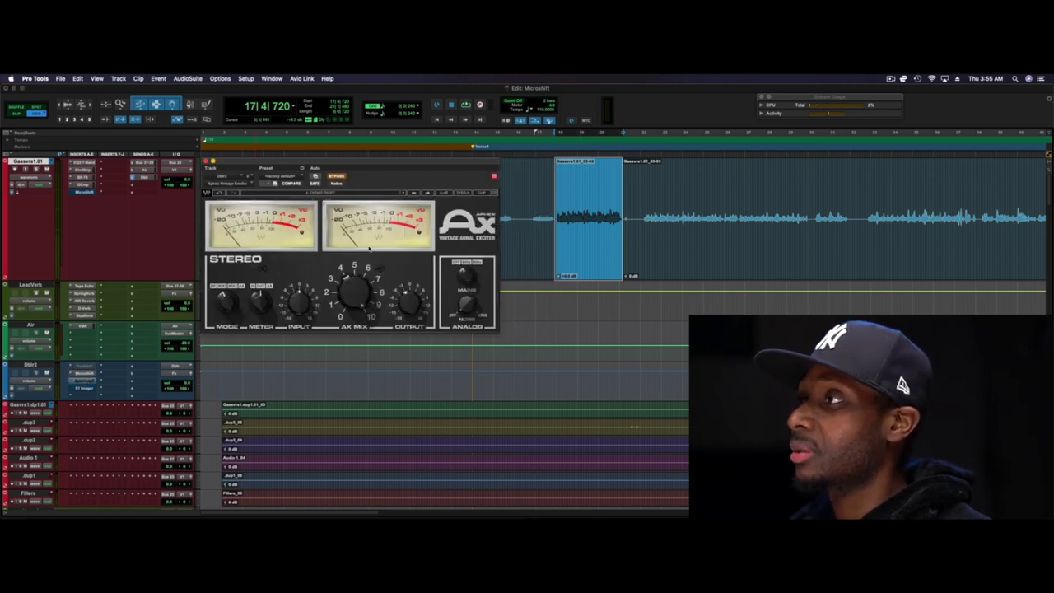
pyautogui.click(336, 176)
pyautogui.press('space')
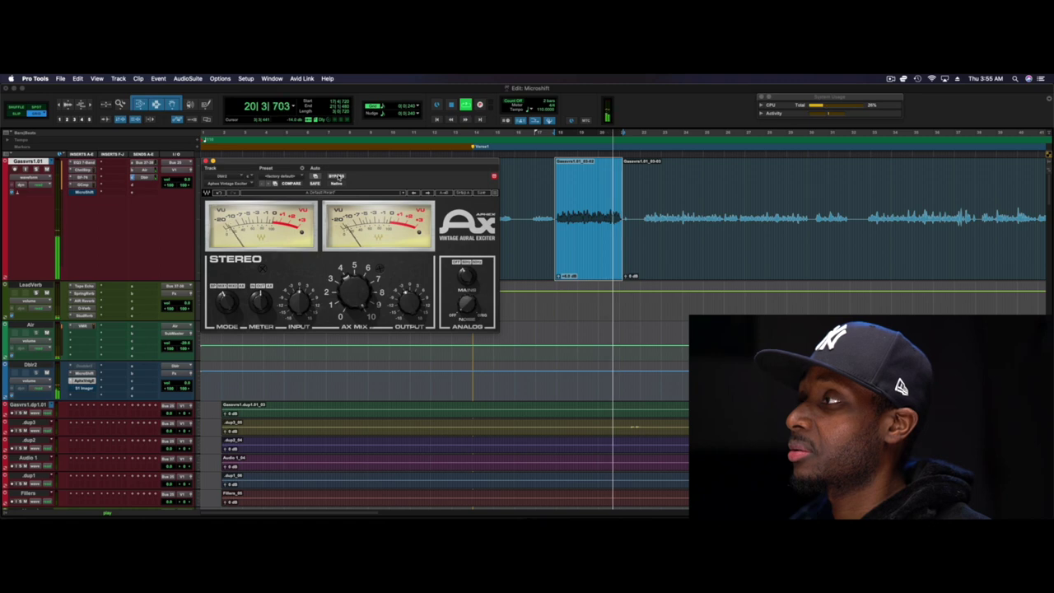
pyautogui.press('space')
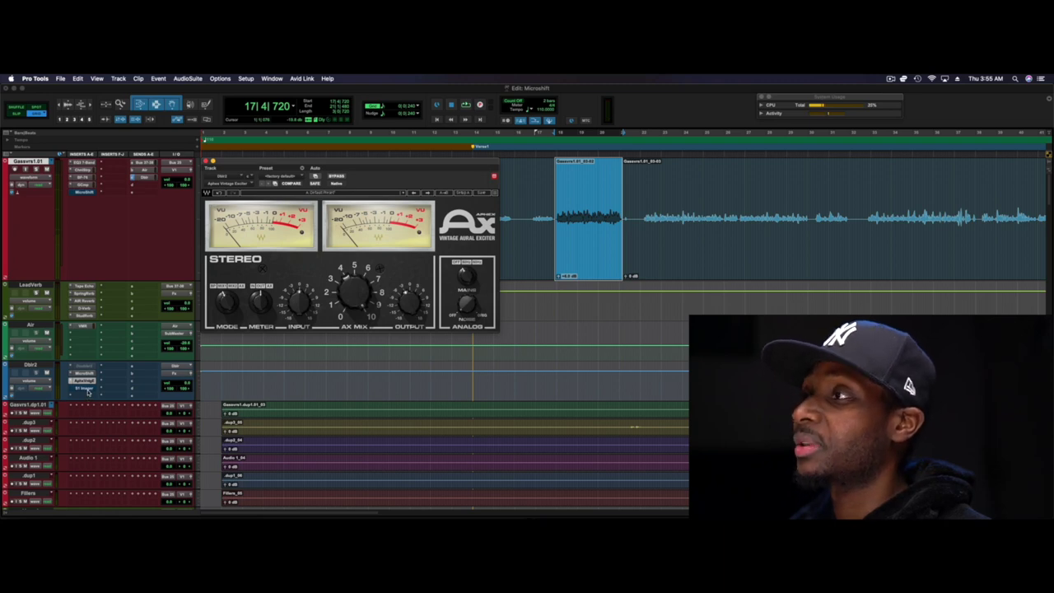
# Un-bypass the S1 Stereo Imager on Dblr2, link its inputs, and play the double
pyautogui.click(88, 392)
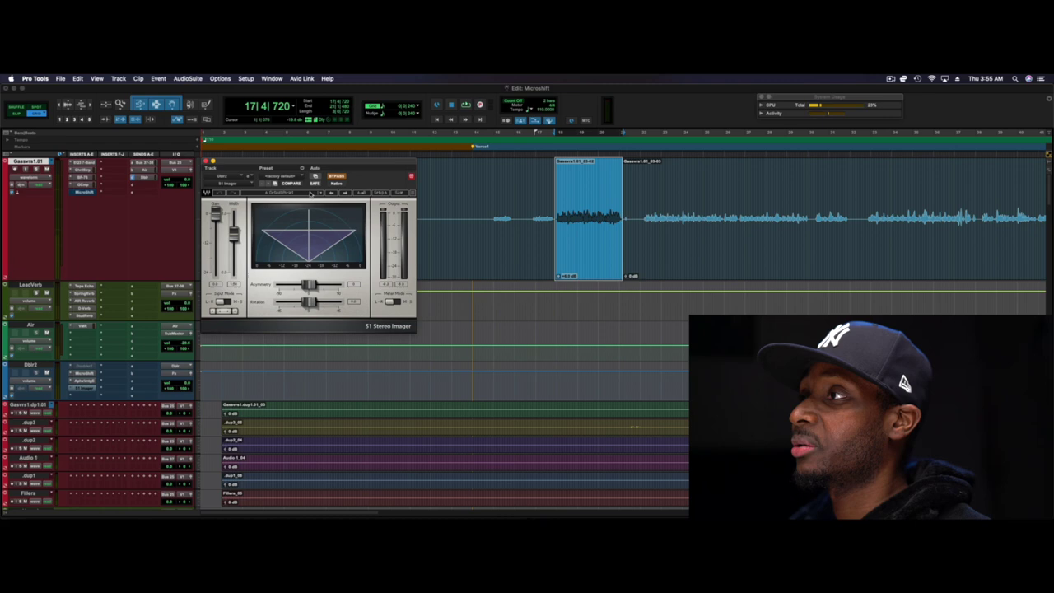
pyautogui.click(337, 177)
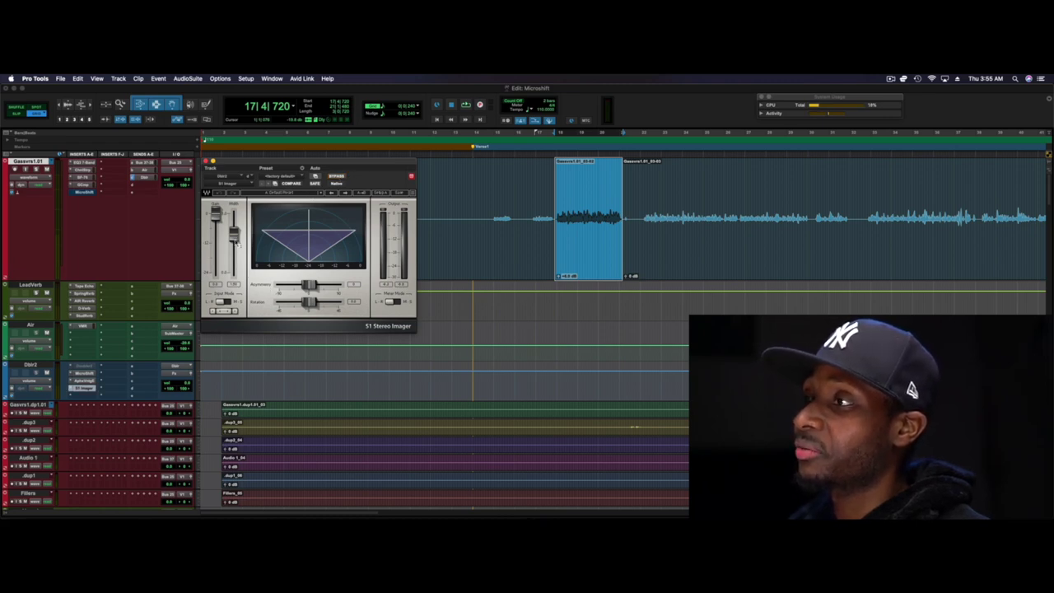
pyautogui.click(234, 284)
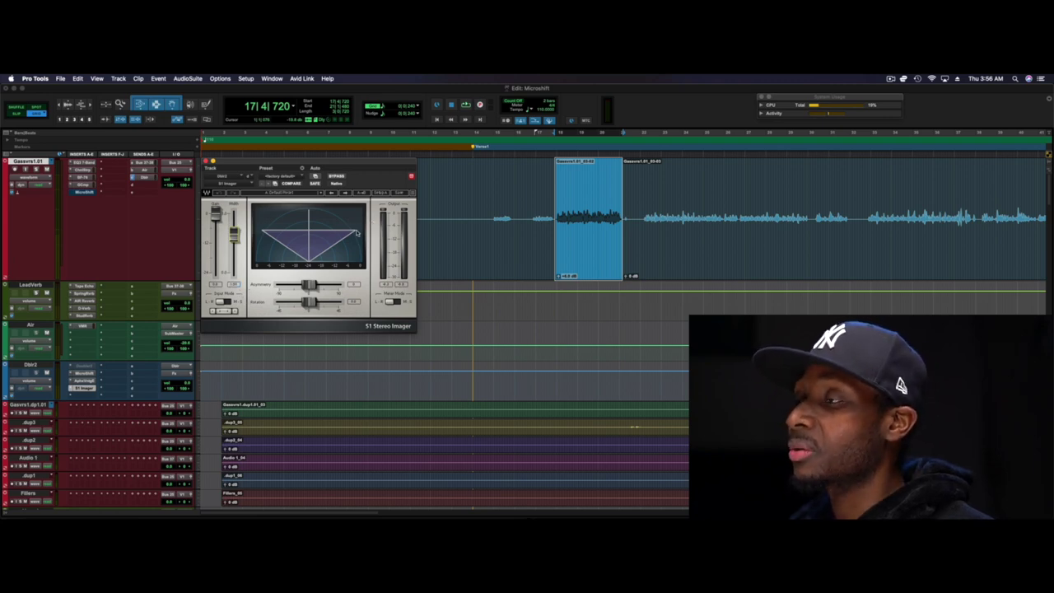
pyautogui.press('space')
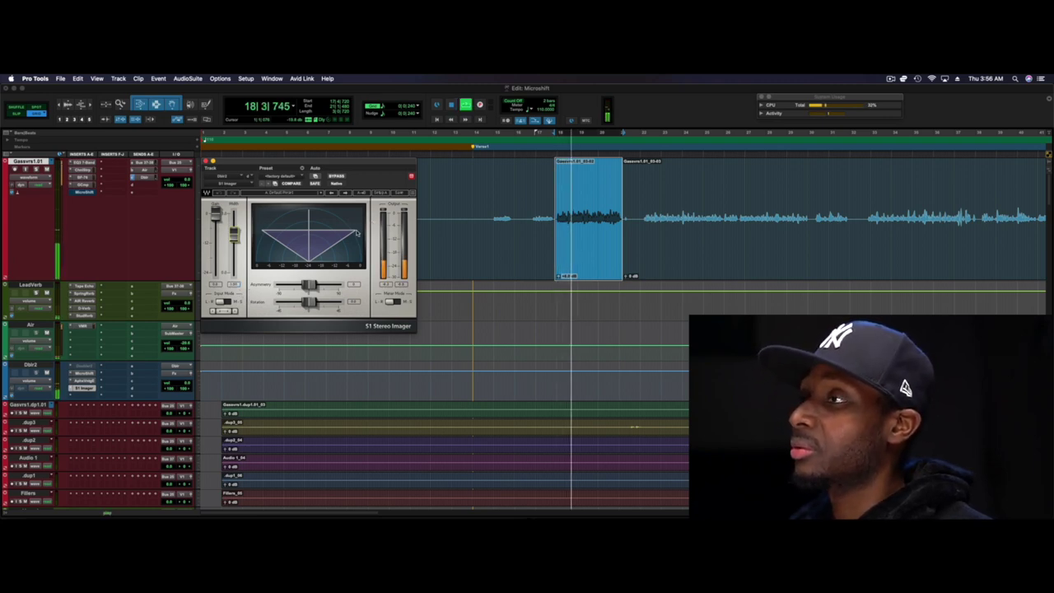
pyautogui.press('space')
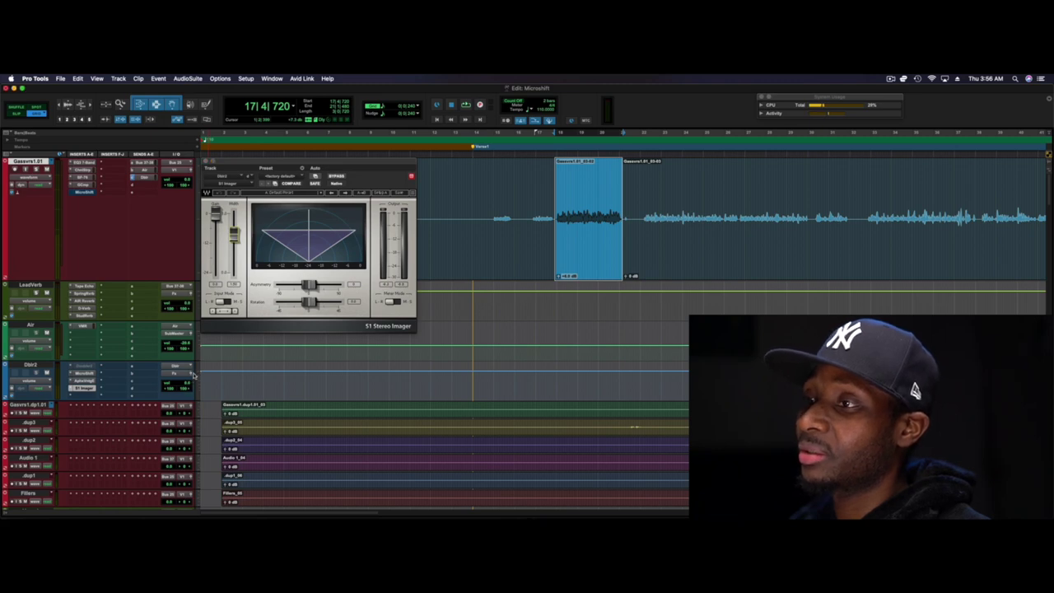
# Lower the Dbl2 send fader under the lead vocal while looping playback, then redisplay MicroShift
pyautogui.click(191, 375)
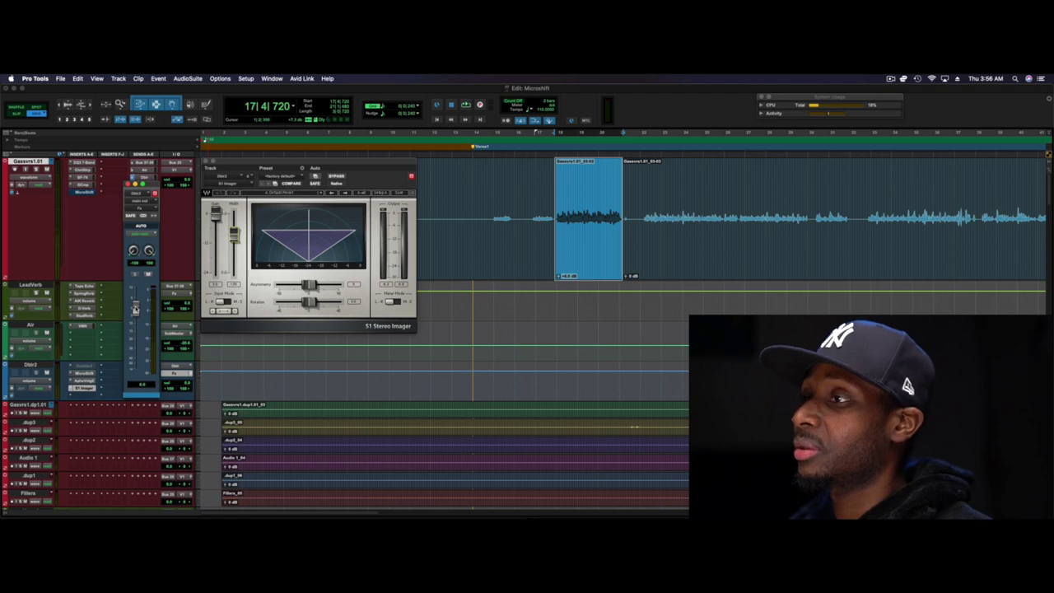
pyautogui.press('space')
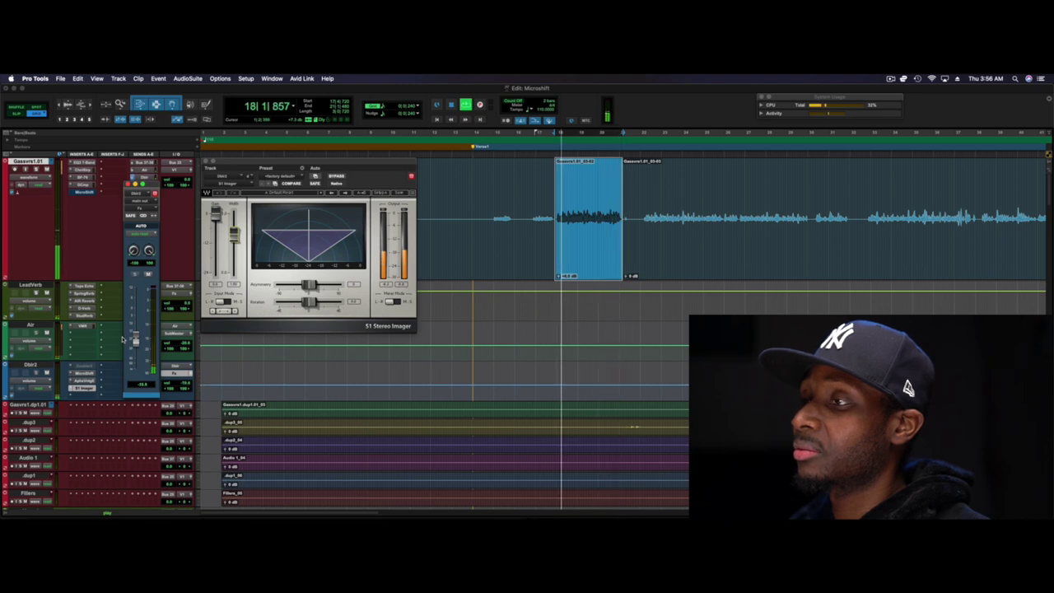
pyautogui.press('space')
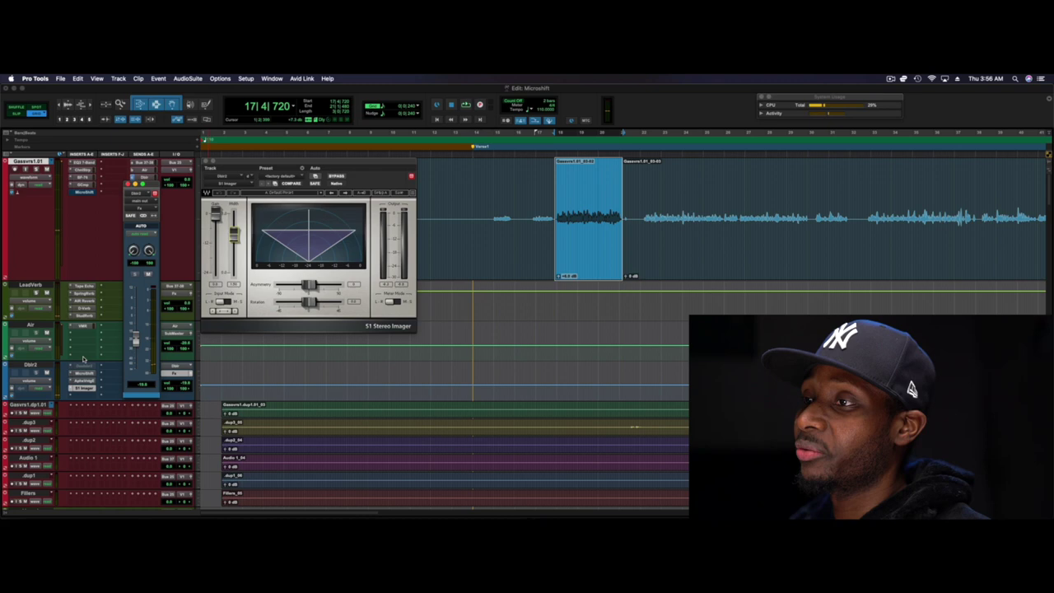
pyautogui.press('space')
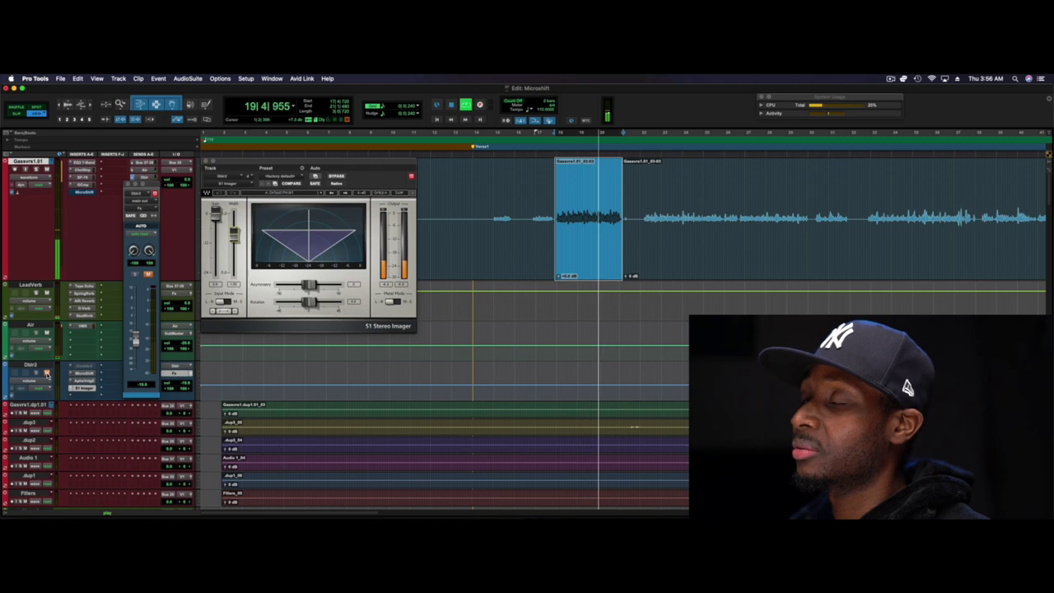
pyautogui.press('space')
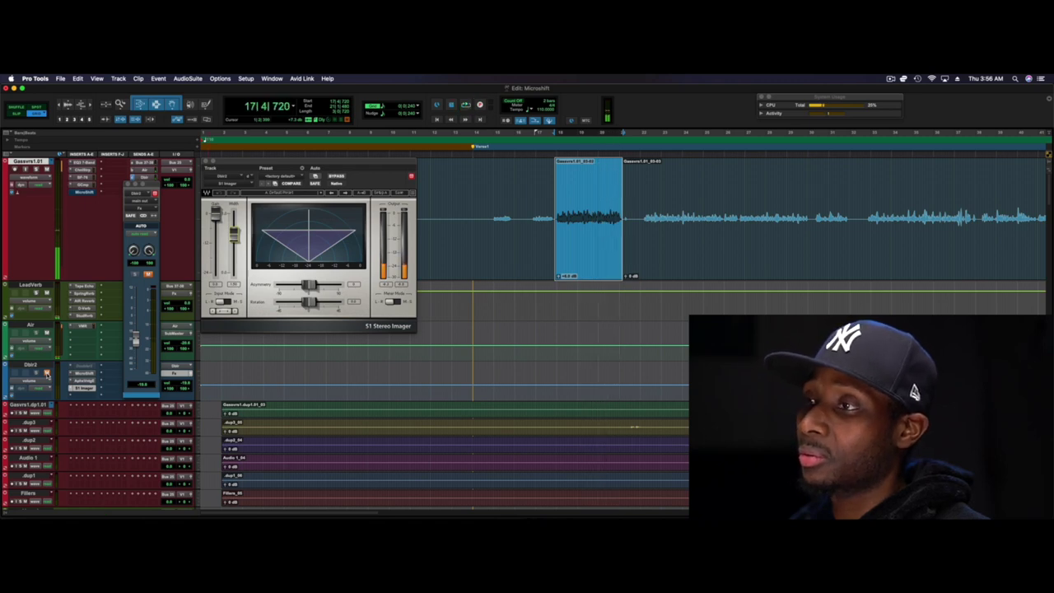
pyautogui.press('space')
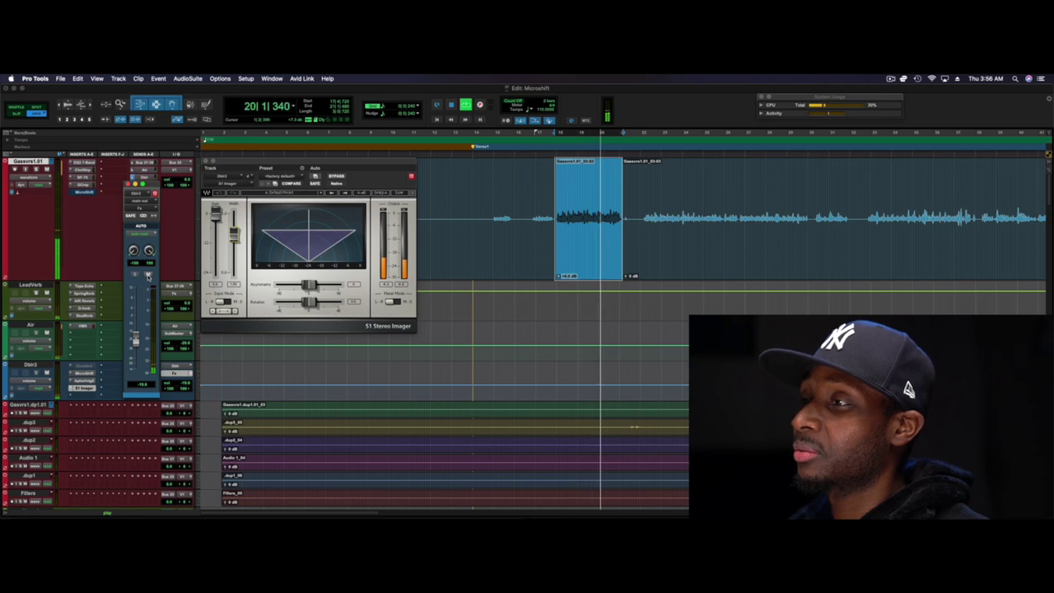
pyautogui.press('space')
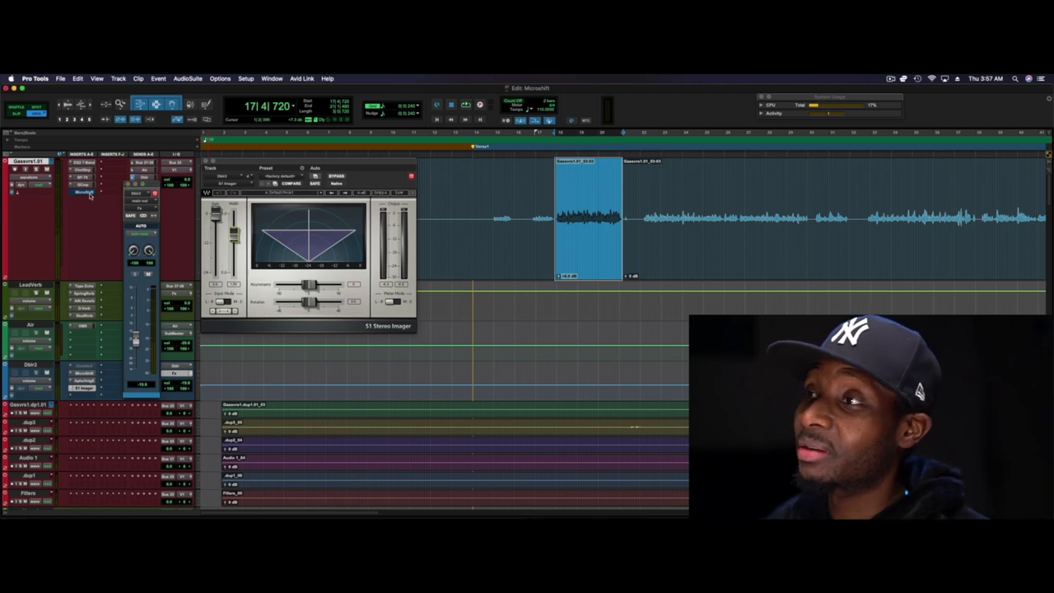
pyautogui.click(91, 194)
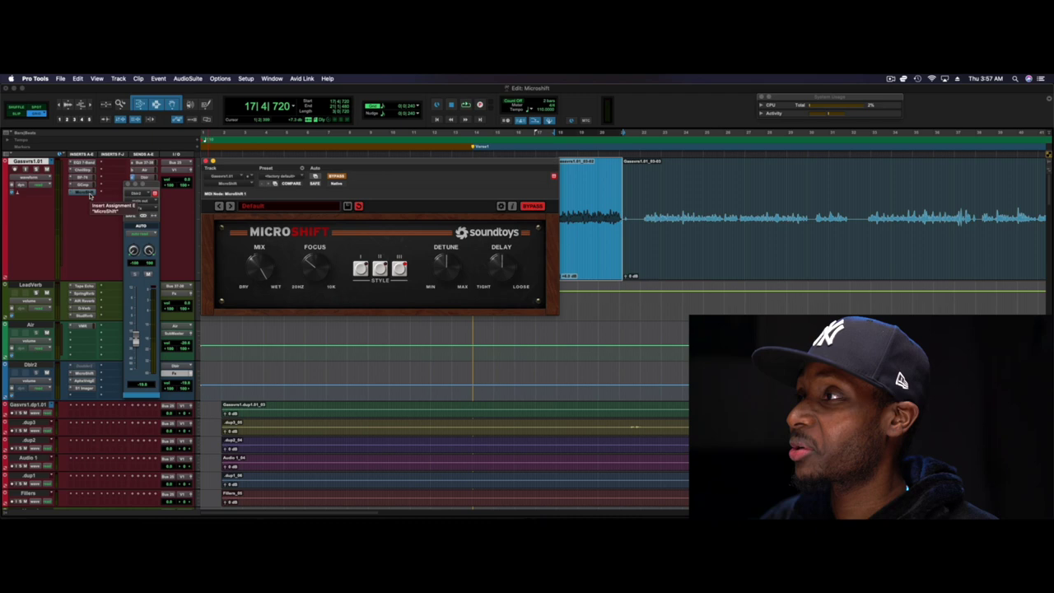
# Bring Safari's Soundtoys MicroShift sale page forward and highlight its $29 price, down from $99
pyautogui.moveTo(190, 517)
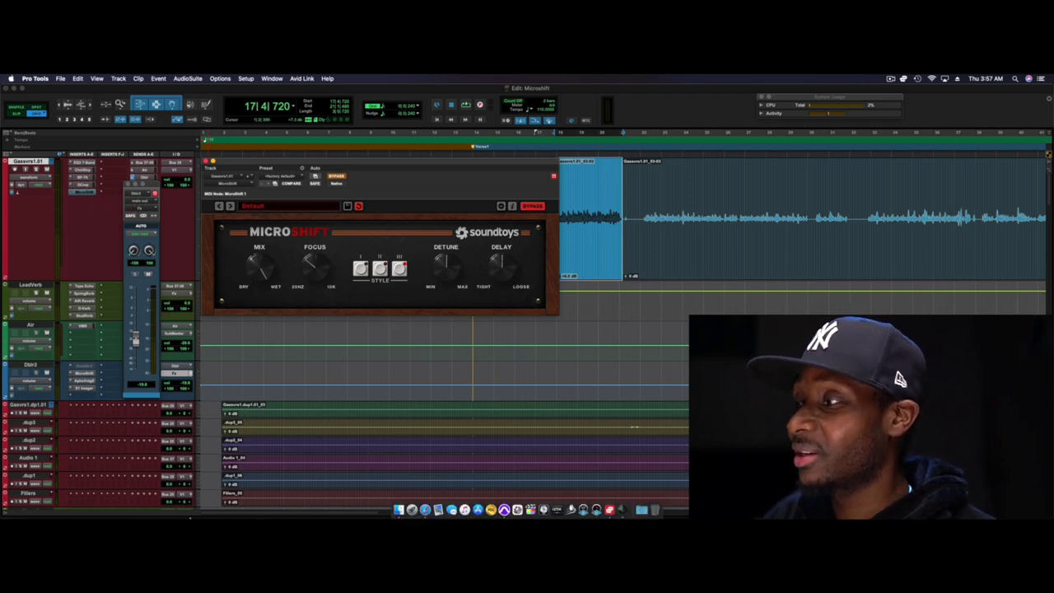
pyautogui.click(425, 510)
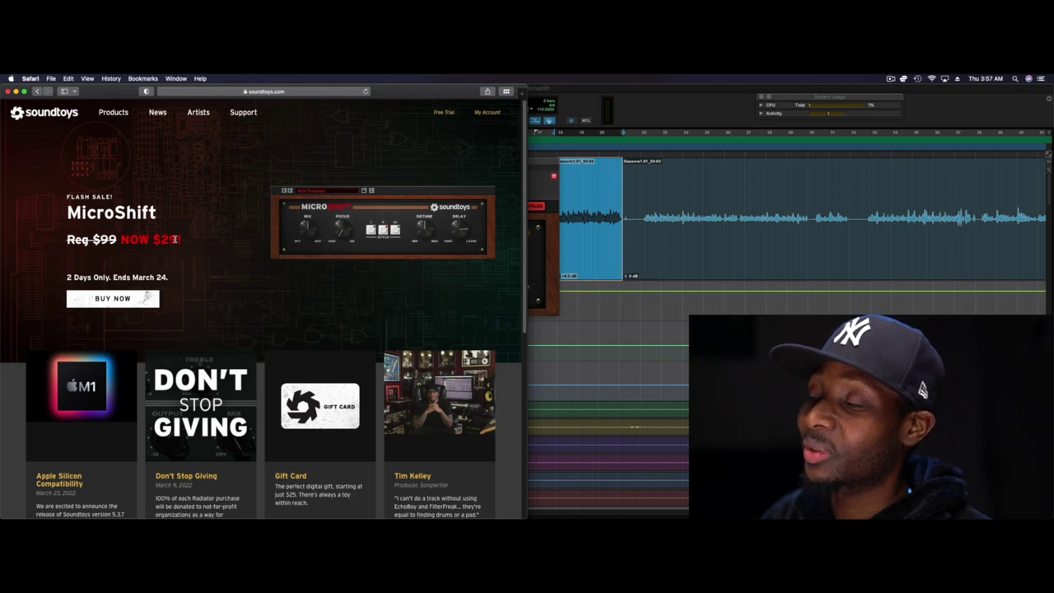
pyautogui.moveTo(174, 239); pyautogui.dragTo(153, 239)
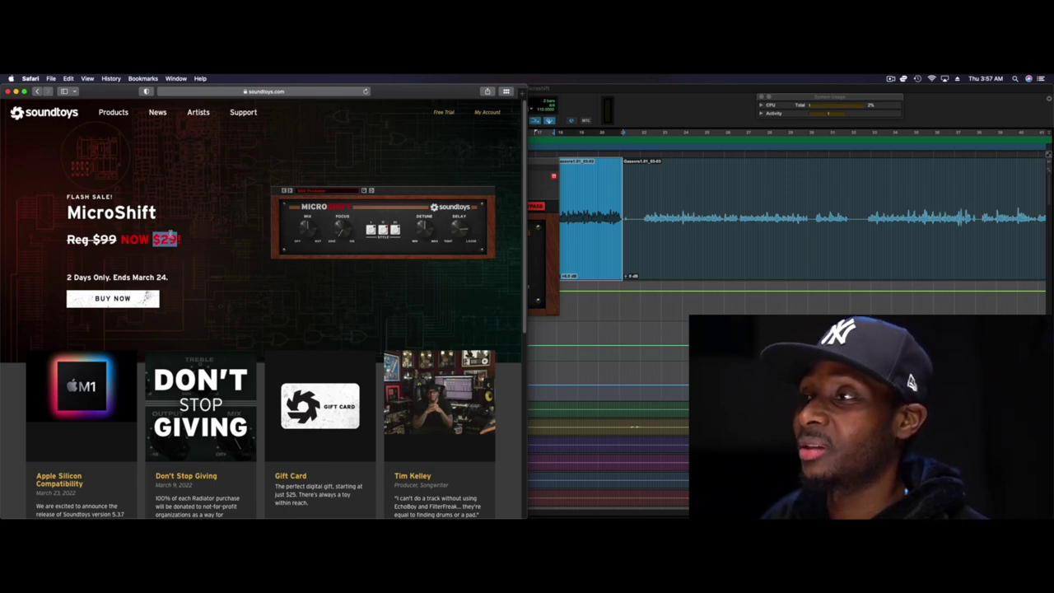
pyautogui.click(178, 237)
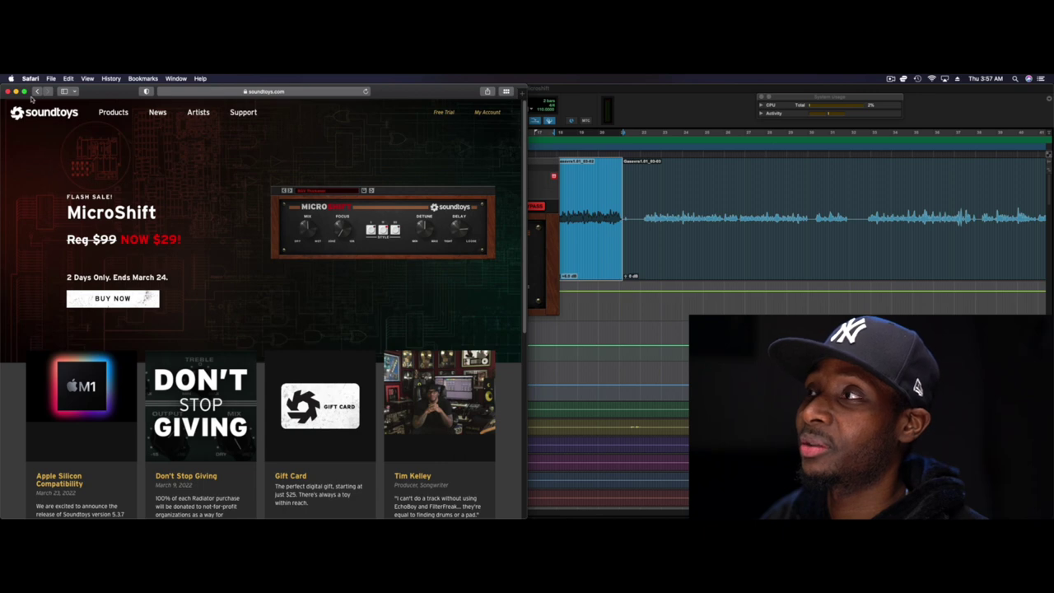